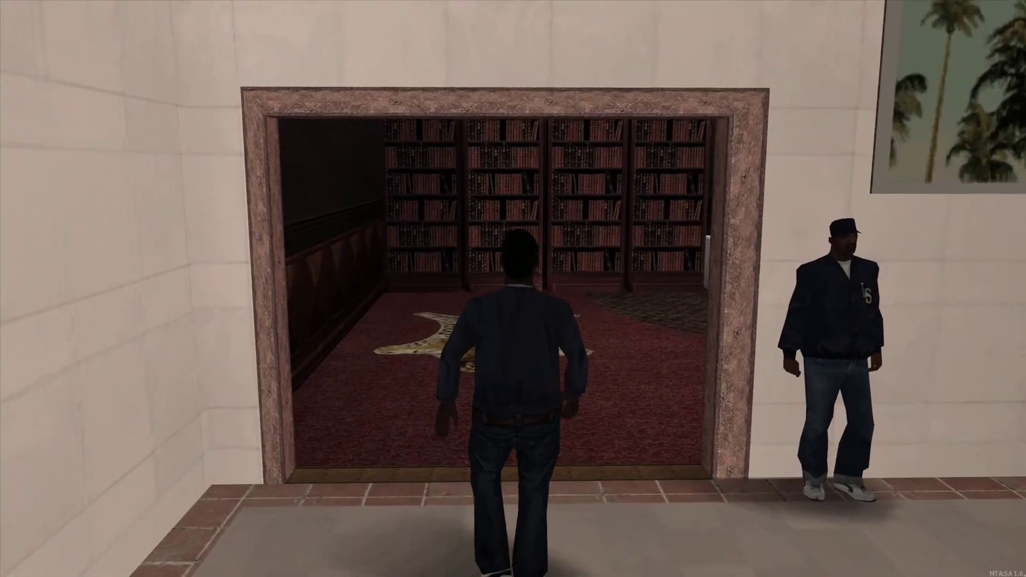
pyautogui.press('w')
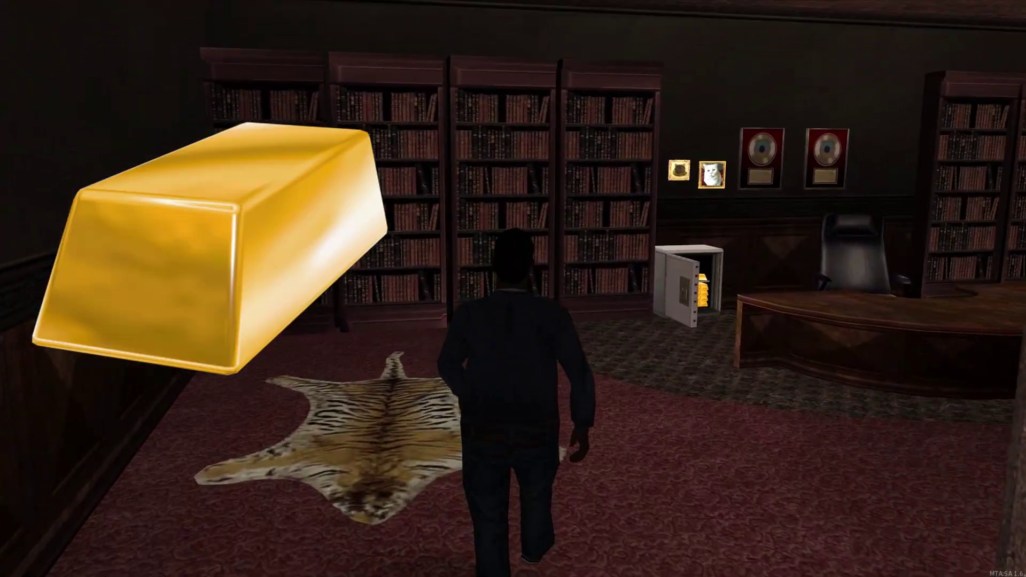
pyautogui.press('w')
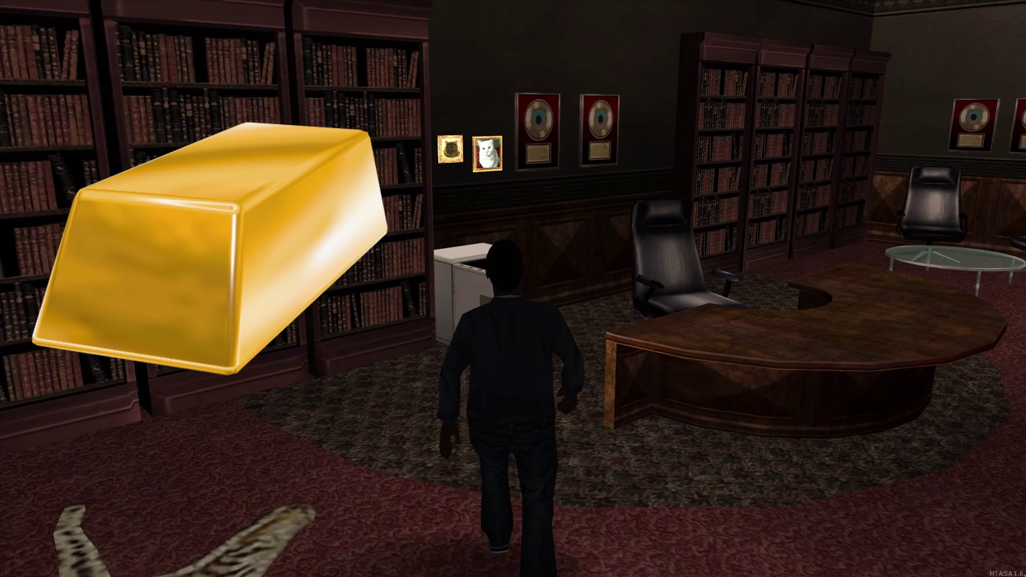
pyautogui.press('w')
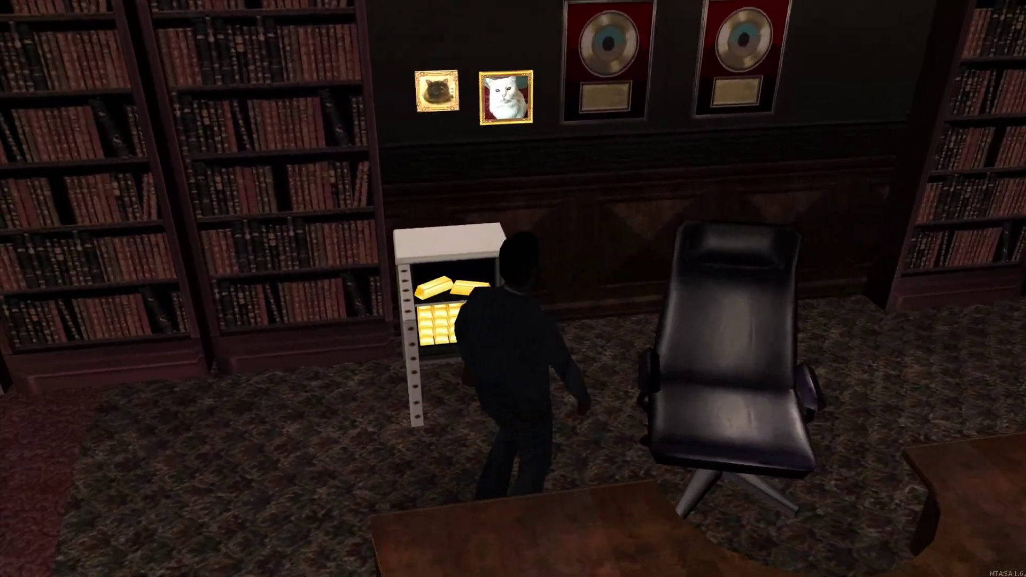
pyautogui.press('w')
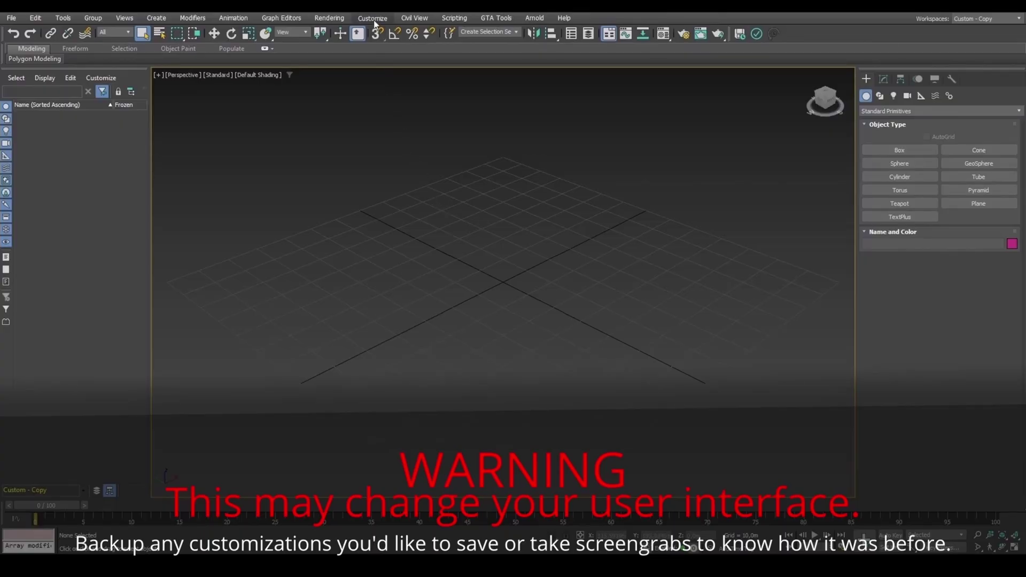
# - Apply a user interface layout change through the program's customization options
pyautogui.click(373, 18)
pyautogui.click(387, 89)
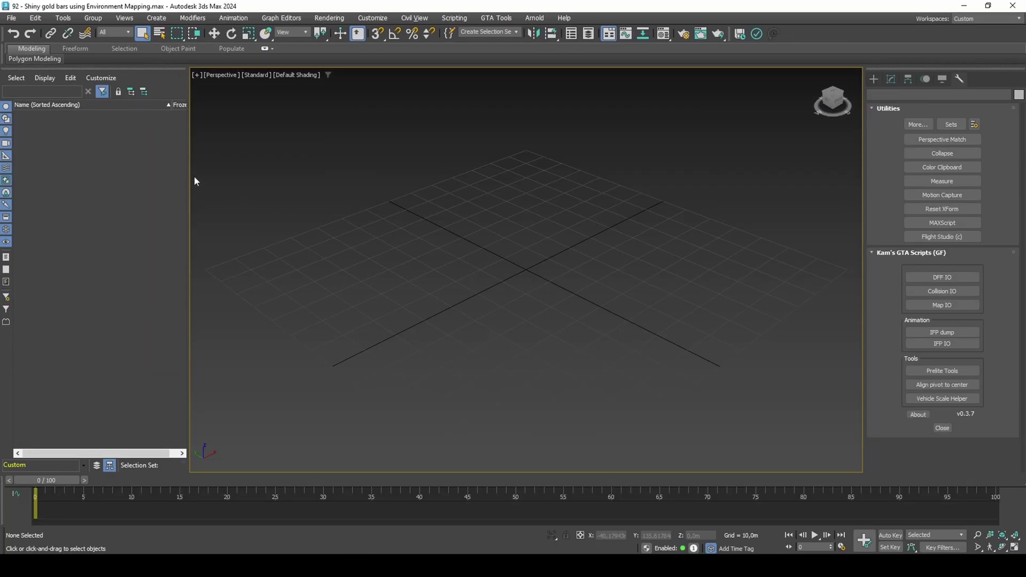
# - Import the army.dff soldier model from the Models folder, accepting the DFF importer options
pyautogui.click(12, 19)
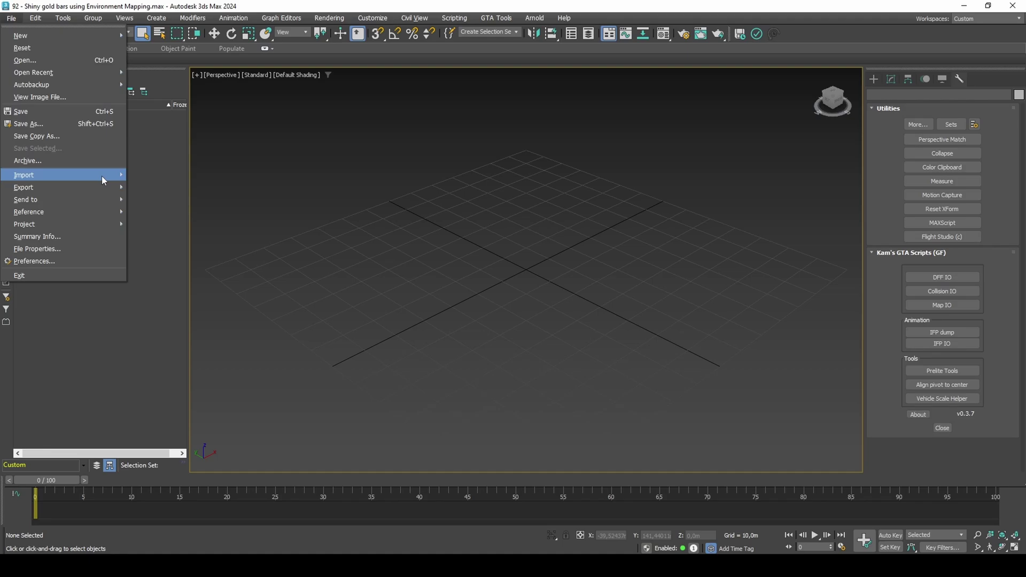
pyautogui.moveTo(107, 175)
pyautogui.moveTo(151, 167); pyautogui.dragTo(151, 256)
pyautogui.click(152, 265)
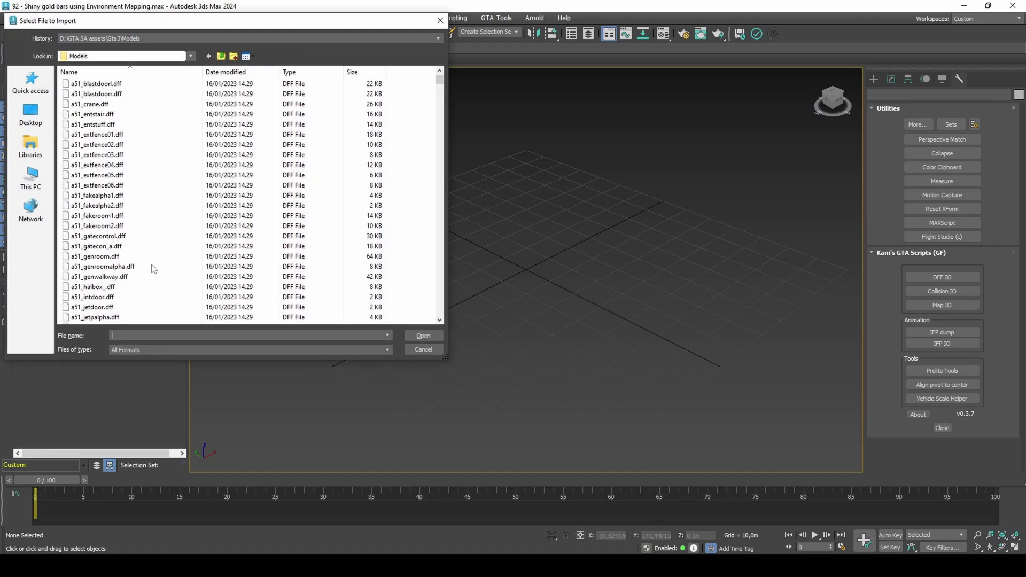
pyautogui.write('army.dff')
pyautogui.press('Return')
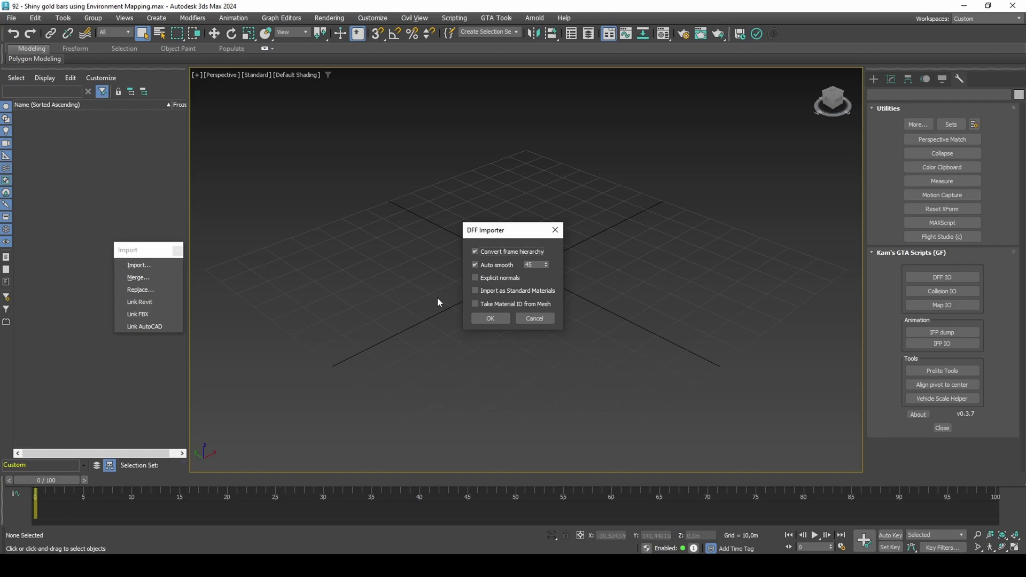
pyautogui.click(497, 317)
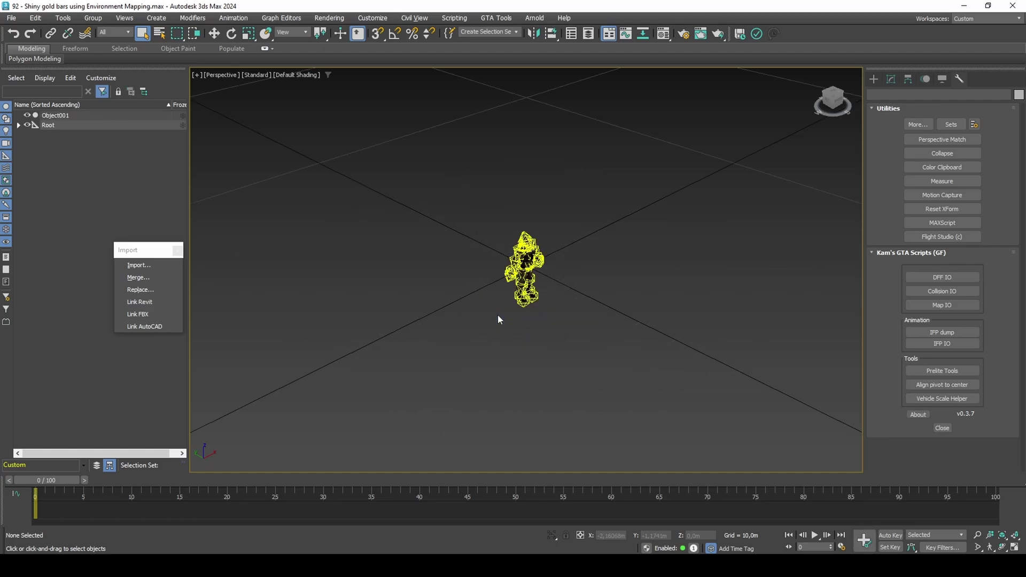
# - Delete the imported Root bone hierarchy and keep only the soldier mesh
pyautogui.press('z')
pyautogui.click(516, 263)
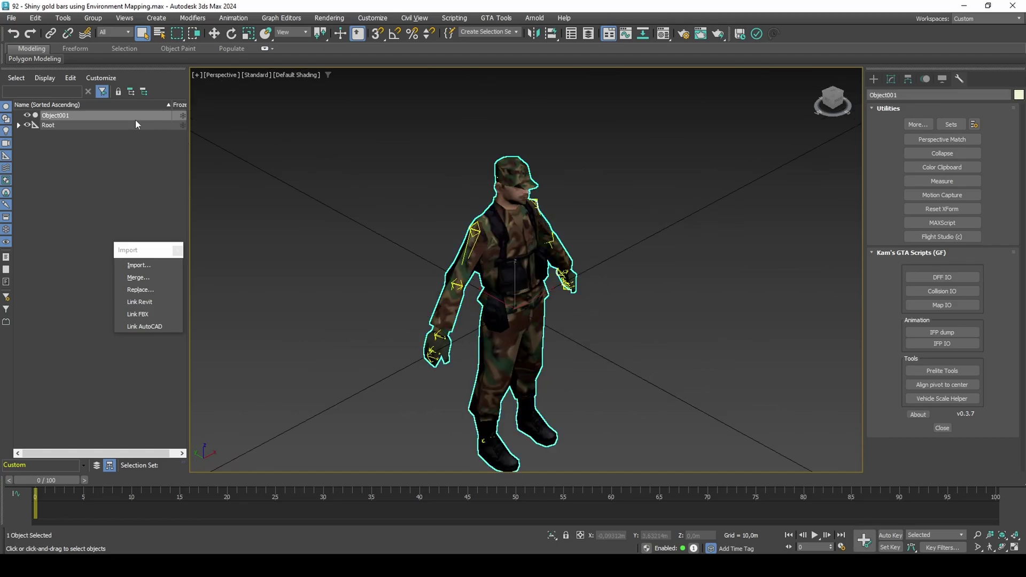
pyautogui.click(98, 126)
pyautogui.press('Delete')
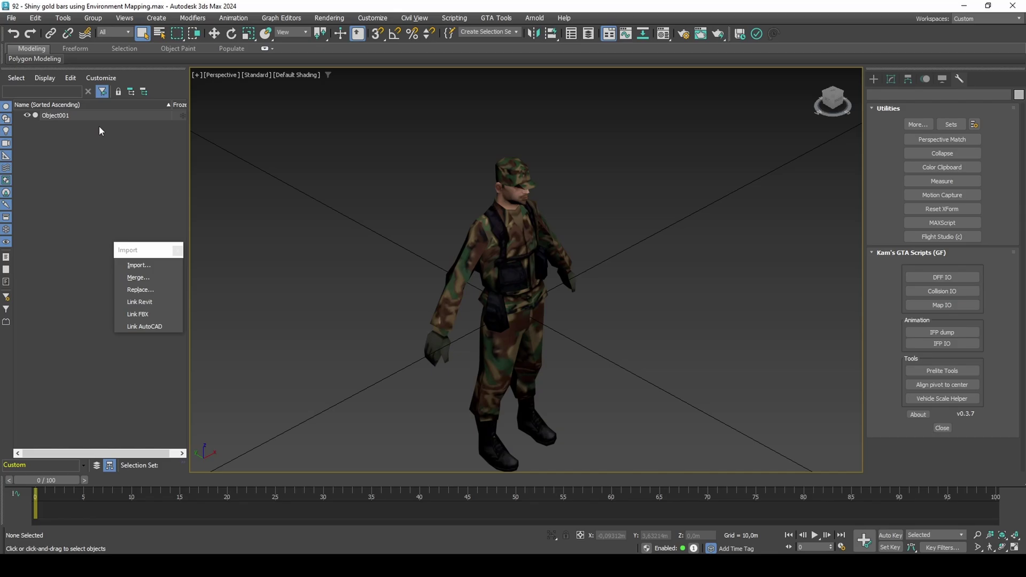
# - Import the safe model man_safenew.dff from the Interior folder with Import as Standard Materials enabled
pyautogui.click(145, 264)
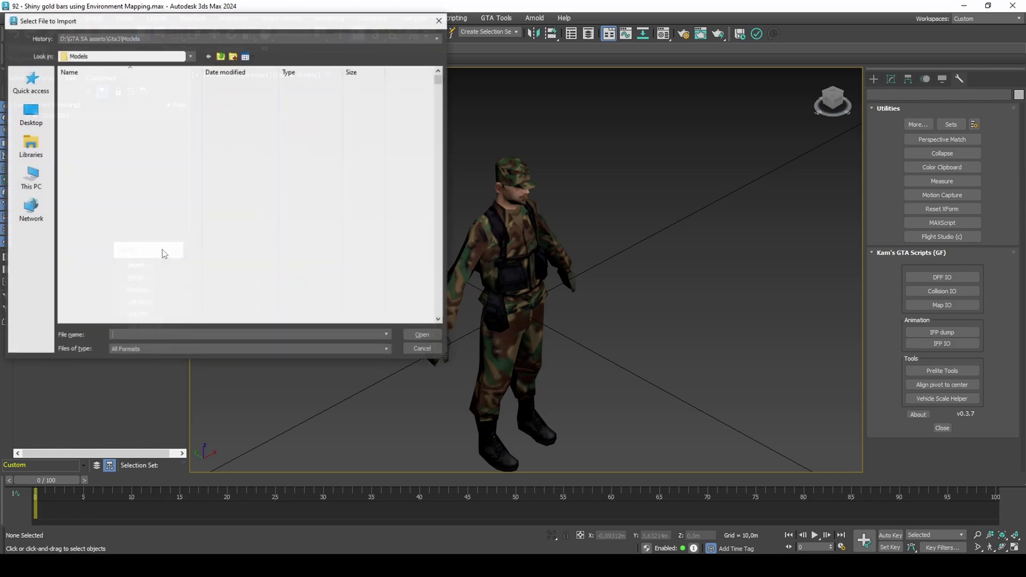
pyautogui.click(221, 57)
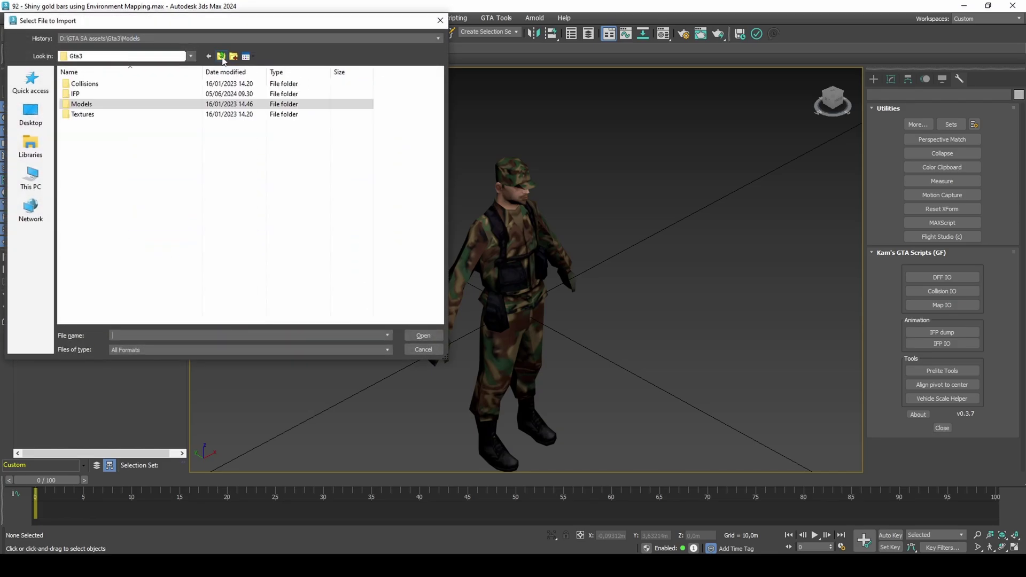
pyautogui.click(222, 56)
pyautogui.doubleClick(144, 116)
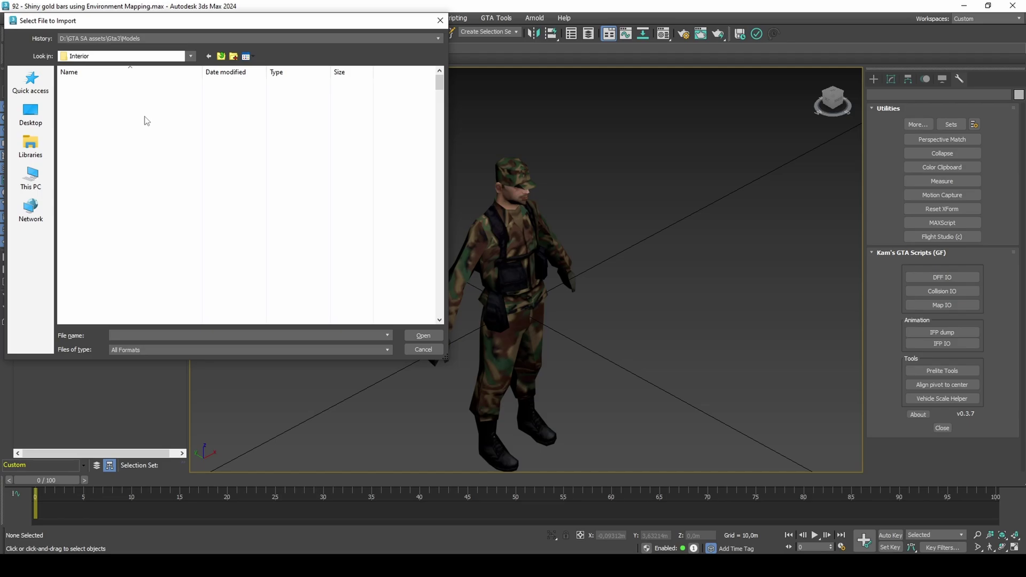
pyautogui.write('man_s')
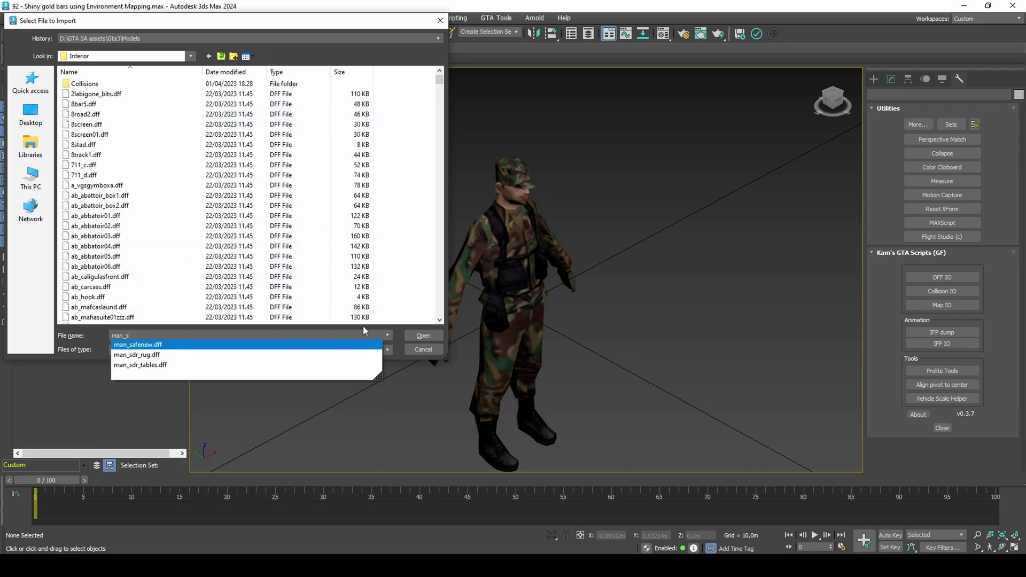
pyautogui.click(365, 344)
pyautogui.click(423, 335)
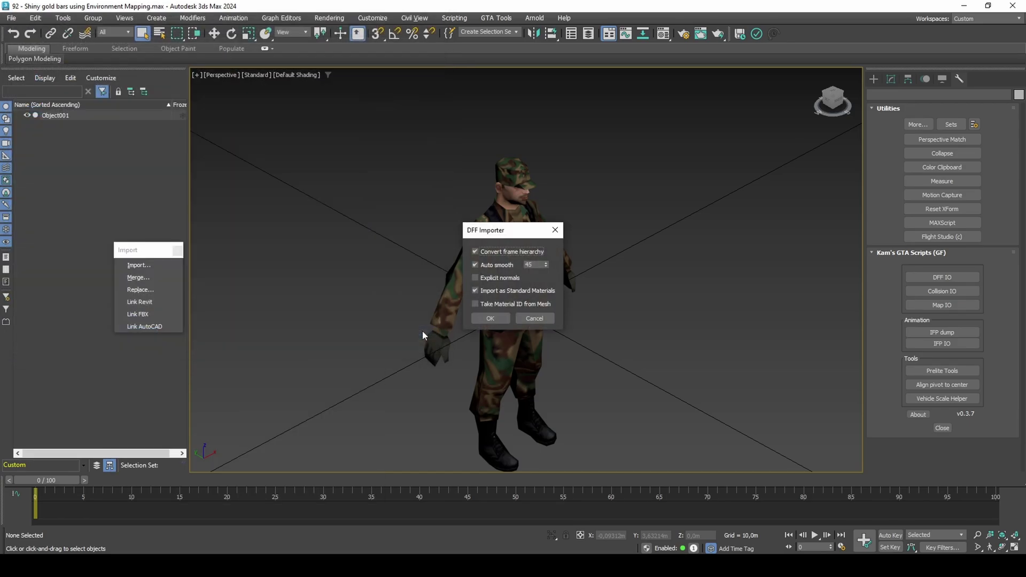
pyautogui.click(481, 319)
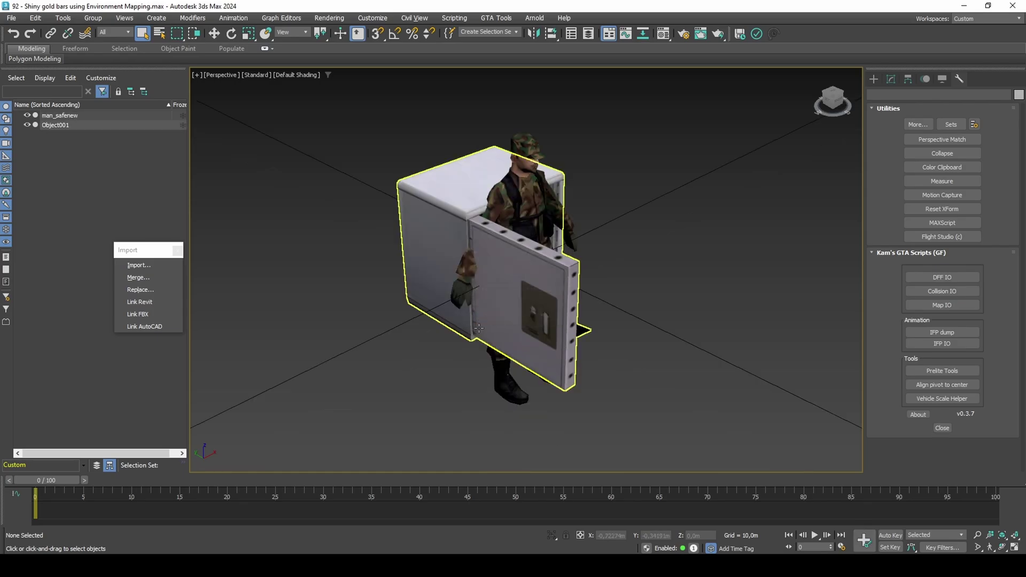
# - Create a box about 0.29 m long, 0.12 m wide and 0.10 m high beside the safe
pyautogui.click(874, 79)
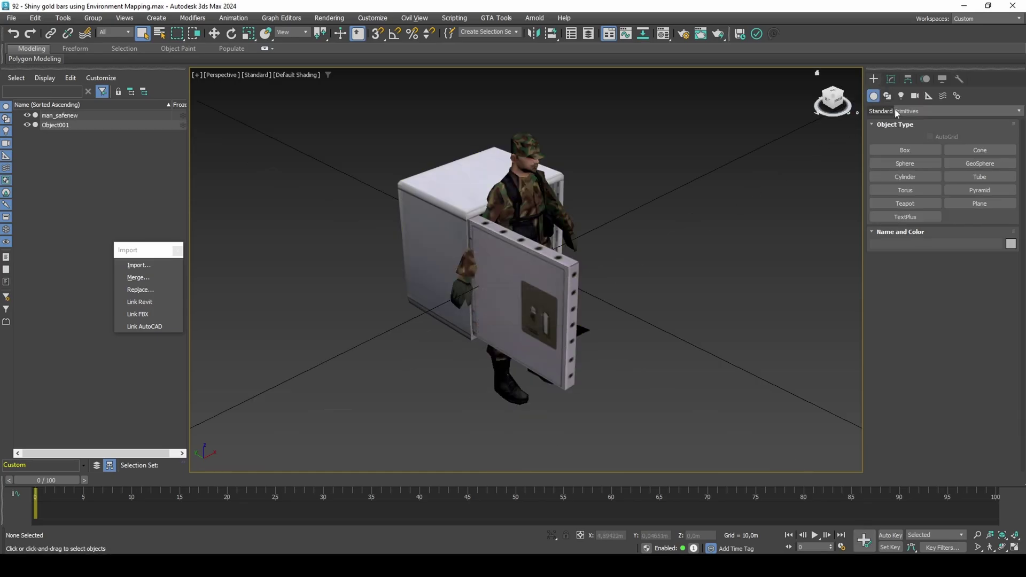
pyautogui.click(905, 150)
pyautogui.scroll(2, 524, 258)
pyautogui.scroll(4, 462, 320)
pyautogui.moveTo(462, 318); pyautogui.dragTo(498, 371)
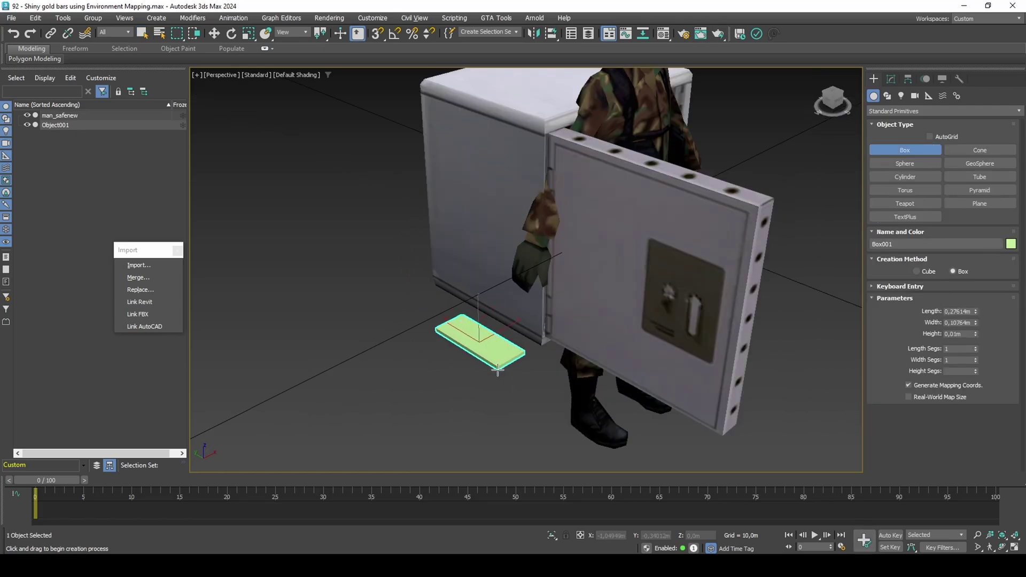
pyautogui.click(502, 341)
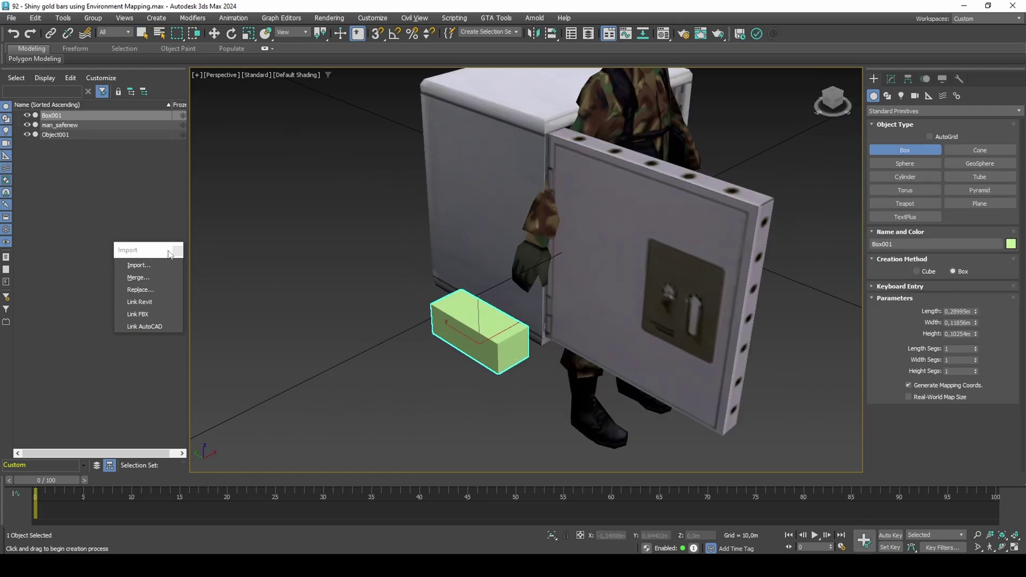
pyautogui.click(177, 250)
pyautogui.rightClick(444, 277)
# - Move the box with vertex snapping onto the soldier's hand for size comparison
pyautogui.moveTo(492, 334)
pyautogui.keyDown('alt'); pyautogui.mouseDown(button='middle')
pyautogui.moveTo(494, 291)
pyautogui.moveTo(491, 329)
pyautogui.mouseUp(button='middle'); pyautogui.keyUp('alt')
pyautogui.press('w')
pyautogui.press('s')
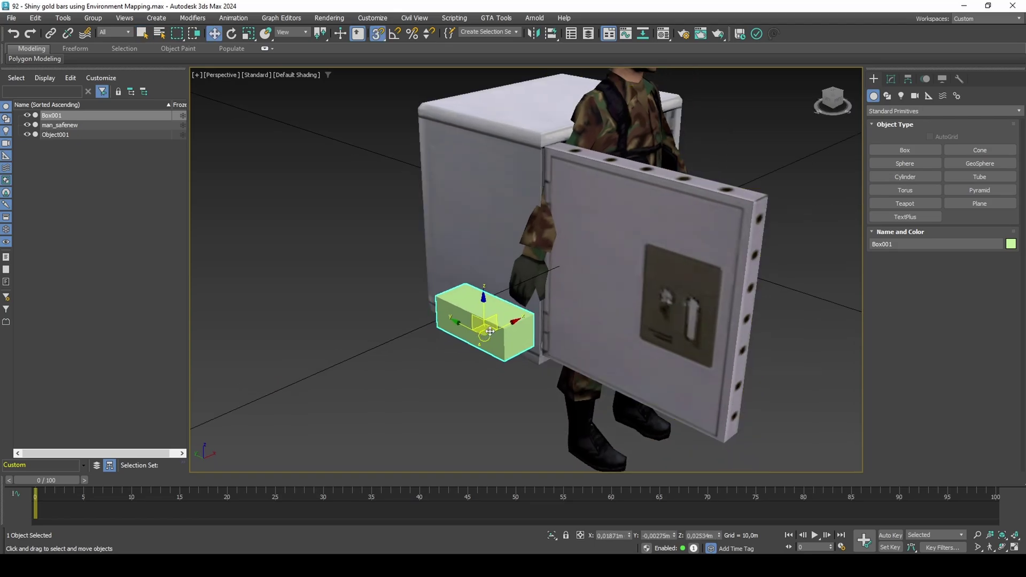
pyautogui.moveTo(490, 332); pyautogui.dragTo(525, 307)
pyautogui.press('s')
pyautogui.scroll(10, 525, 307)
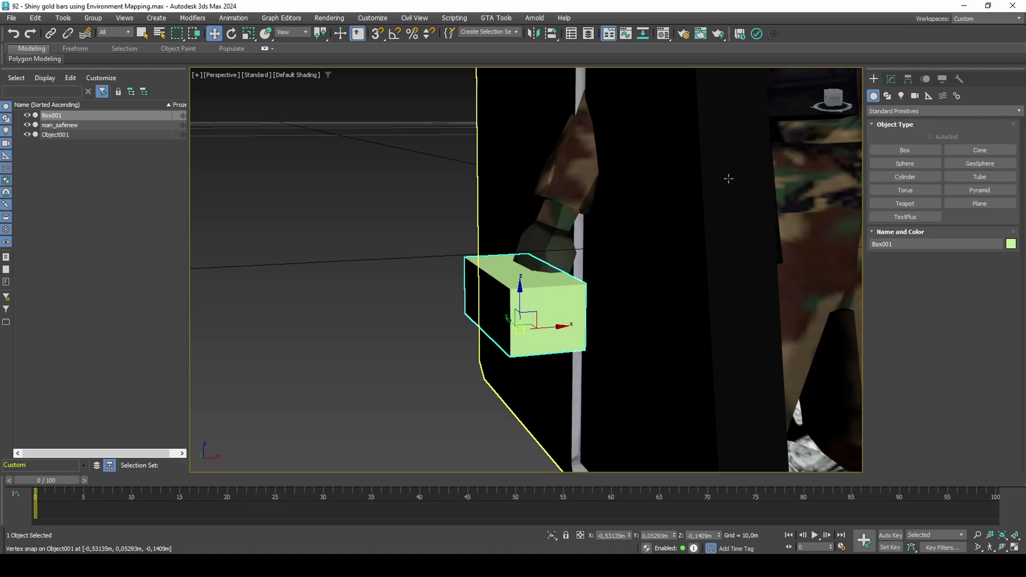
# - Reduce the box's height to about 0.09 m
pyautogui.click(890, 78)
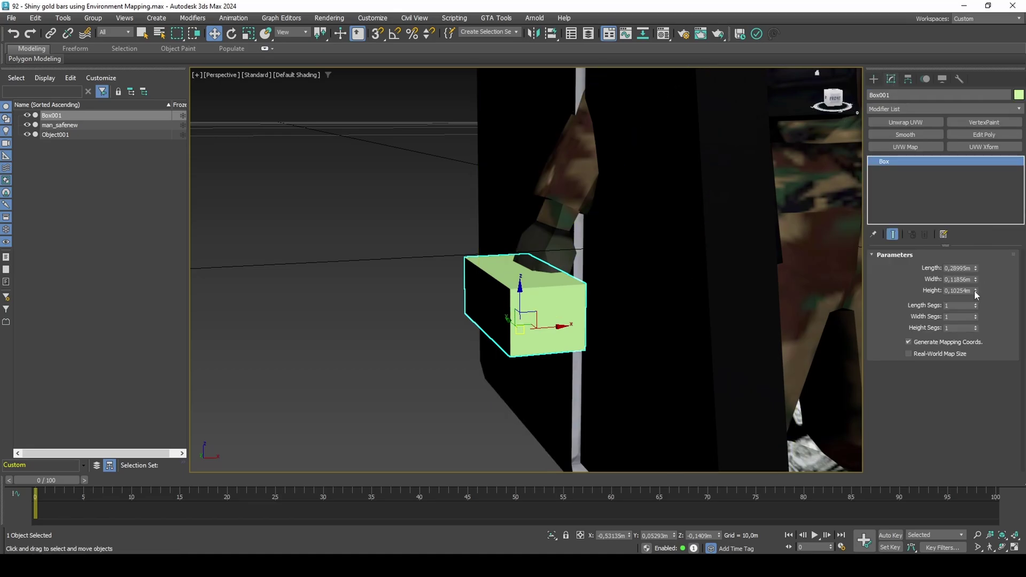
pyautogui.moveTo(975, 290); pyautogui.dragTo(976, 302)
pyautogui.keyDown('alt'); pyautogui.moveTo(561, 278); pyautogui.dragTo(584, 272, button='middle'); pyautogui.keyUp('alt')
# - Convert the first material slot to an RW Material and assign it to the box
pyautogui.press('m')
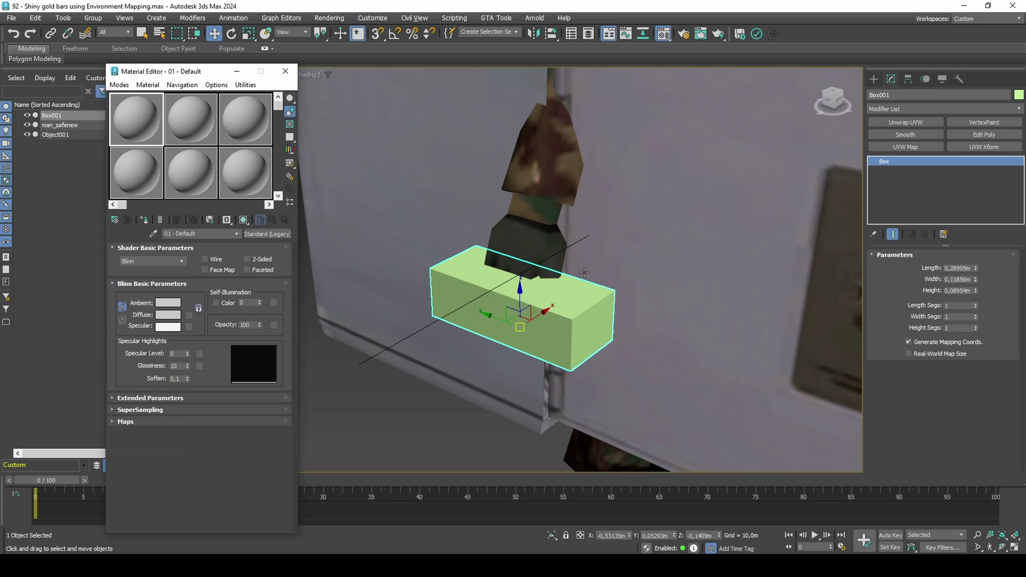
pyautogui.click(267, 234)
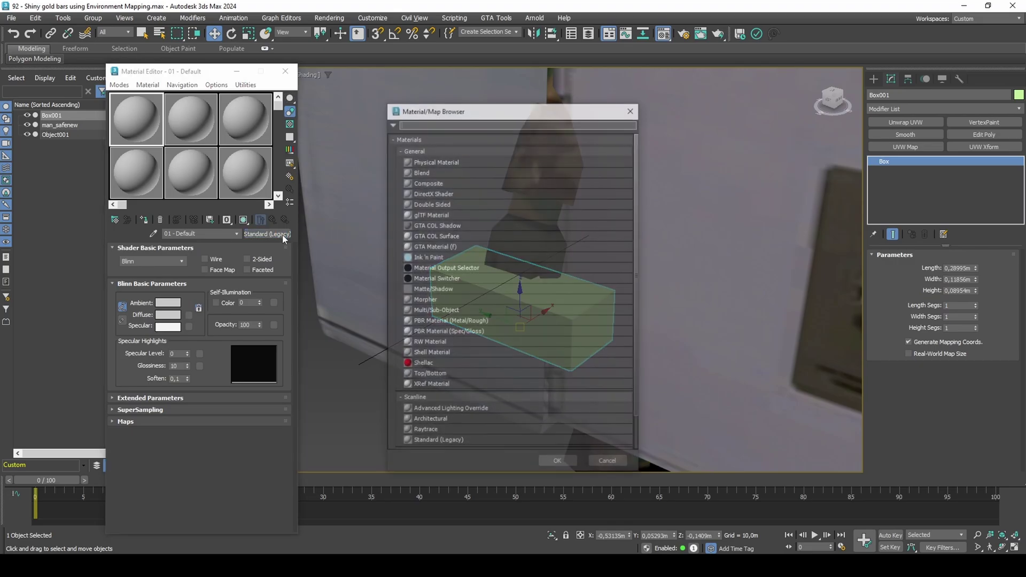
pyautogui.doubleClick(430, 343)
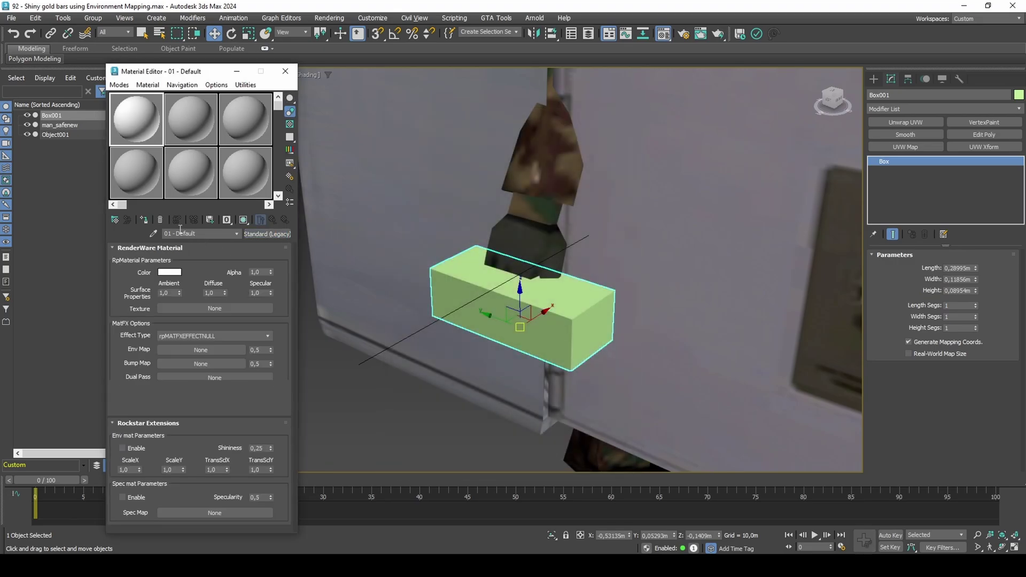
pyautogui.click(142, 220)
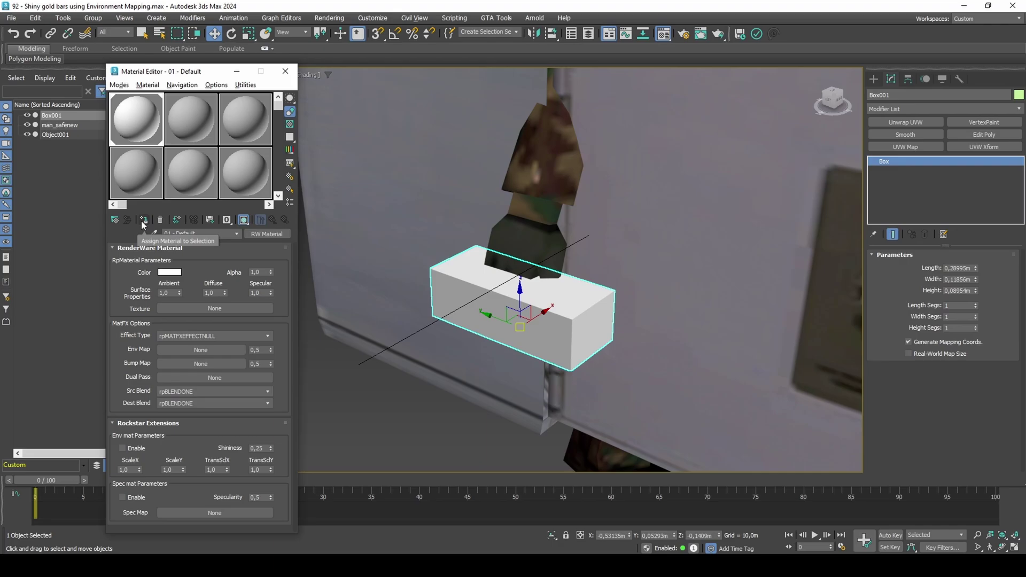
pyautogui.click(286, 71)
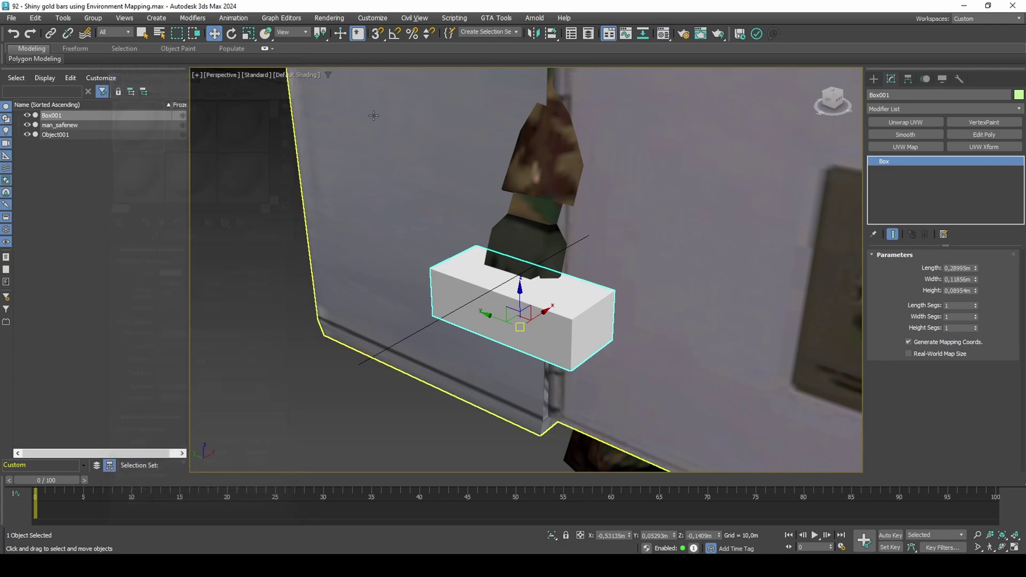
# - Add a Squeeze modifier to the box with an axial bulge curve of 0 and a radial squeeze amount of -0.04
pyautogui.click(947, 109)
pyautogui.write('sq')
pyautogui.click(923, 130)
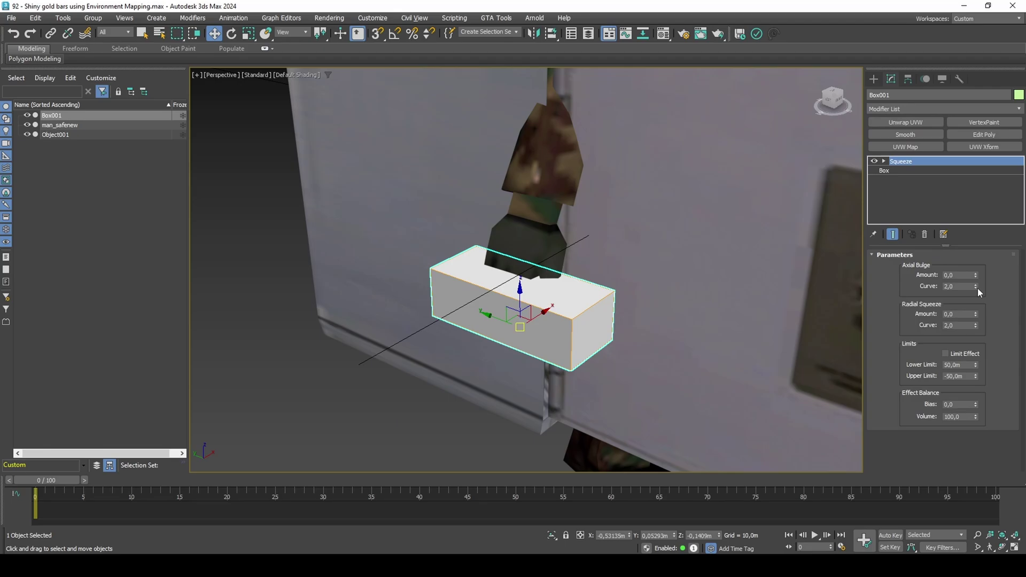
pyautogui.moveTo(977, 315); pyautogui.dragTo(968, 316)
pyautogui.scroll(5, 582, 331)
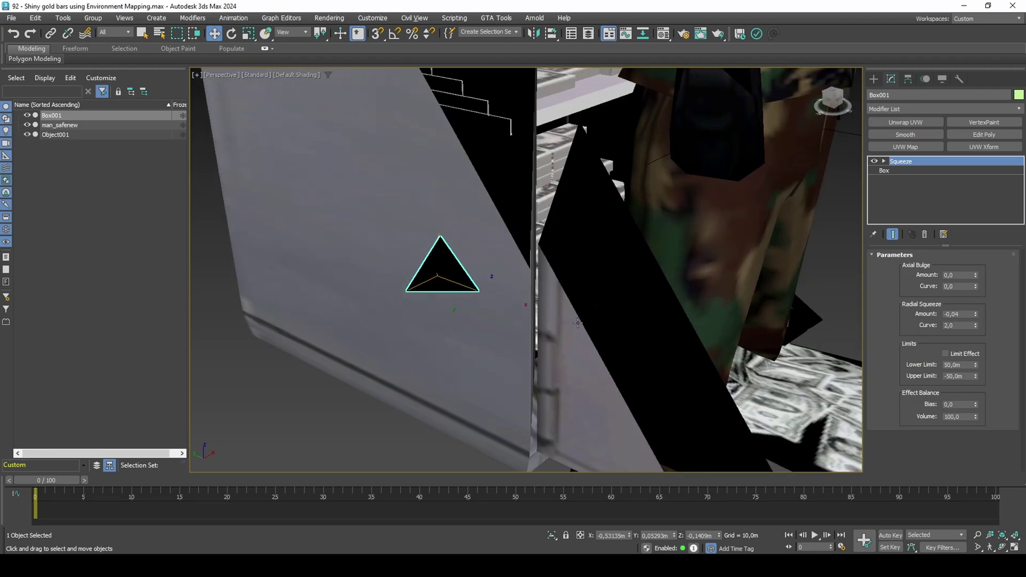
pyautogui.scroll(-4, 577, 323)
# - Turn on viewport clipping in the perspective view and lower its near clipping limit for close-up viewing of the box
pyautogui.click(213, 75)
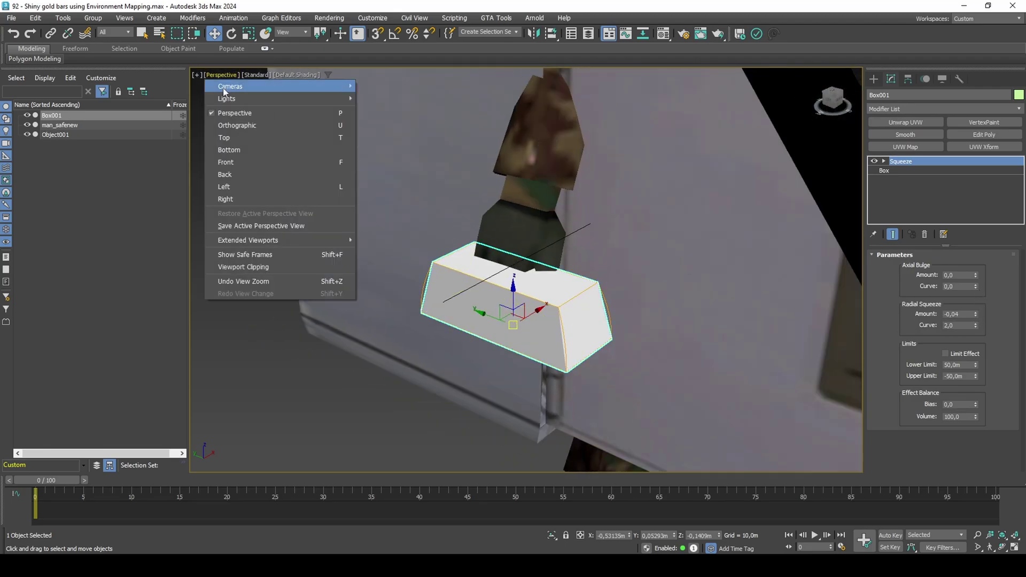
pyautogui.click(248, 265)
pyautogui.moveTo(856, 432); pyautogui.dragTo(858, 445)
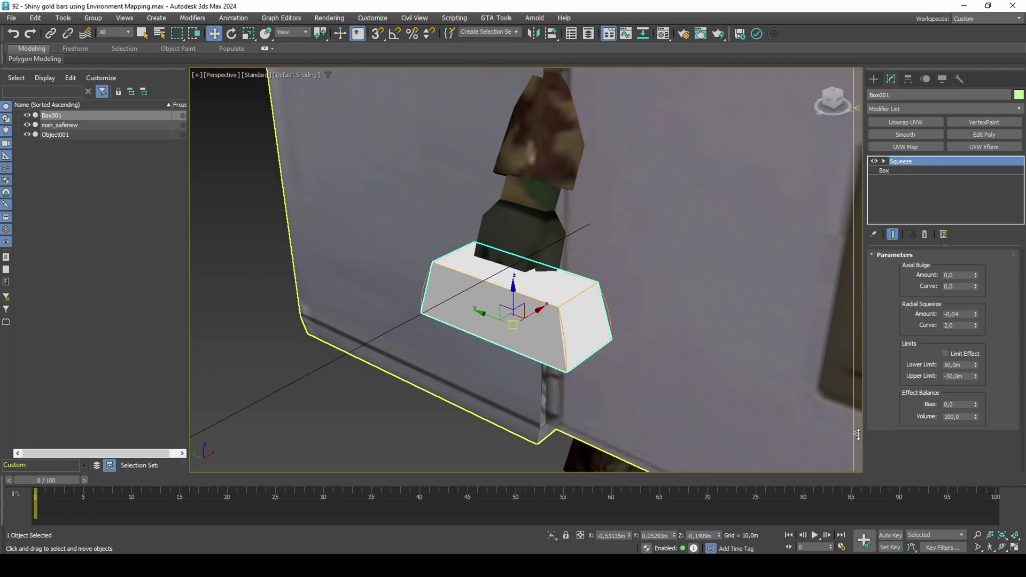
pyautogui.scroll(3, 566, 304)
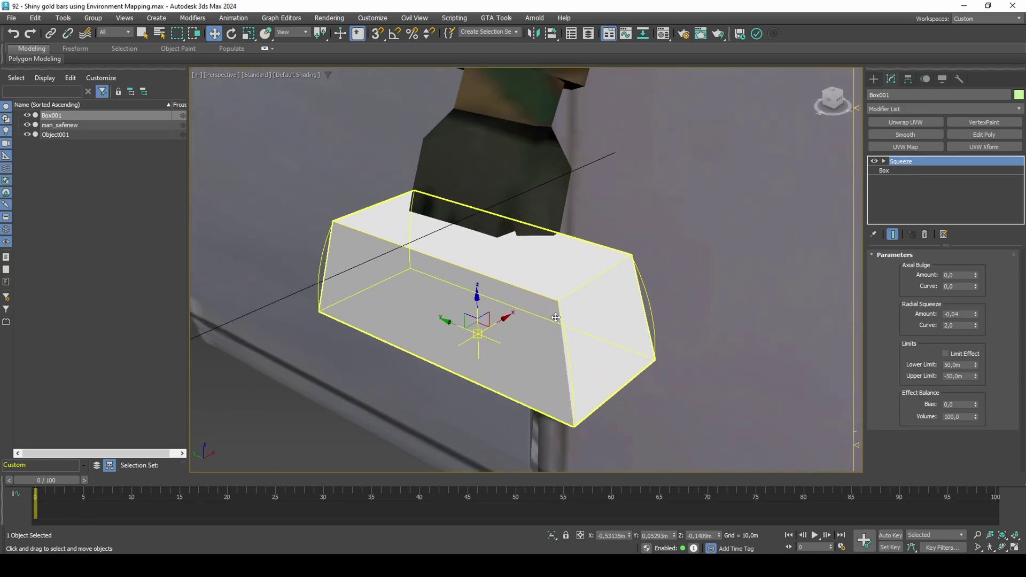
# - Set the Squeeze modifier's radial squeeze amount to -0.05
pyautogui.keyDown('alt'); pyautogui.moveTo(566, 305); pyautogui.dragTo(528, 255, button='middle'); pyautogui.keyUp('alt')
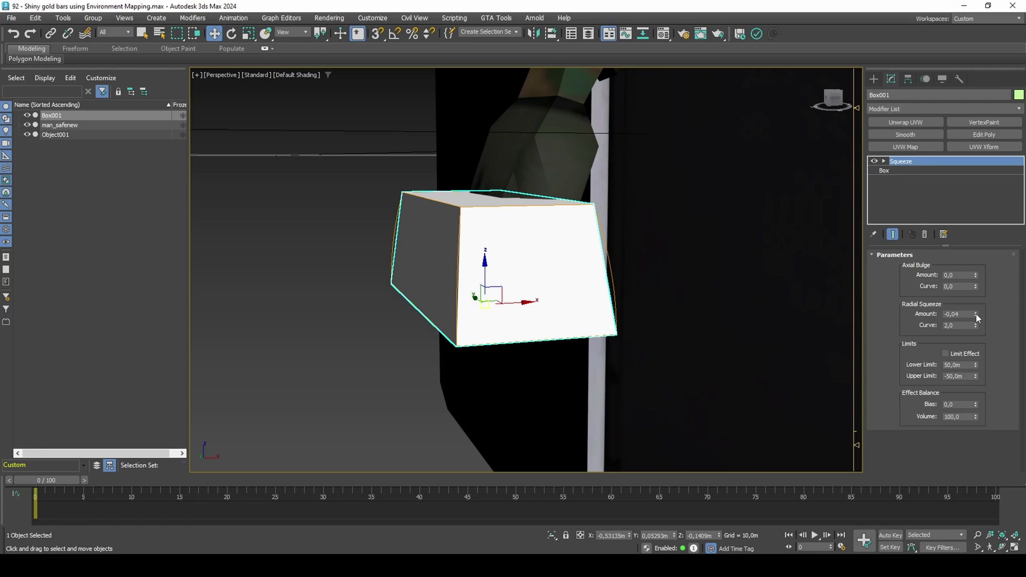
pyautogui.moveTo(976, 317); pyautogui.dragTo(982, 316)
pyautogui.keyDown('alt'); pyautogui.moveTo(577, 252); pyautogui.dragTo(594, 281, button='middle'); pyautogui.keyUp('alt')
pyautogui.scroll(-5, 598, 270)
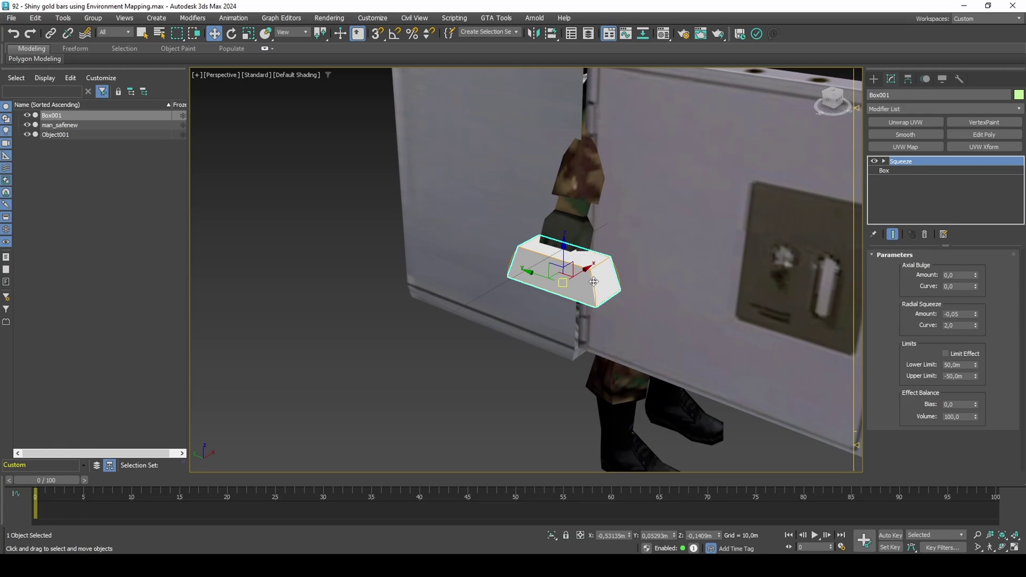
# - Add a VertexPaint modifier to the box and fill the whole bar with the dark golden brown colour 4C3200
pyautogui.click(962, 123)
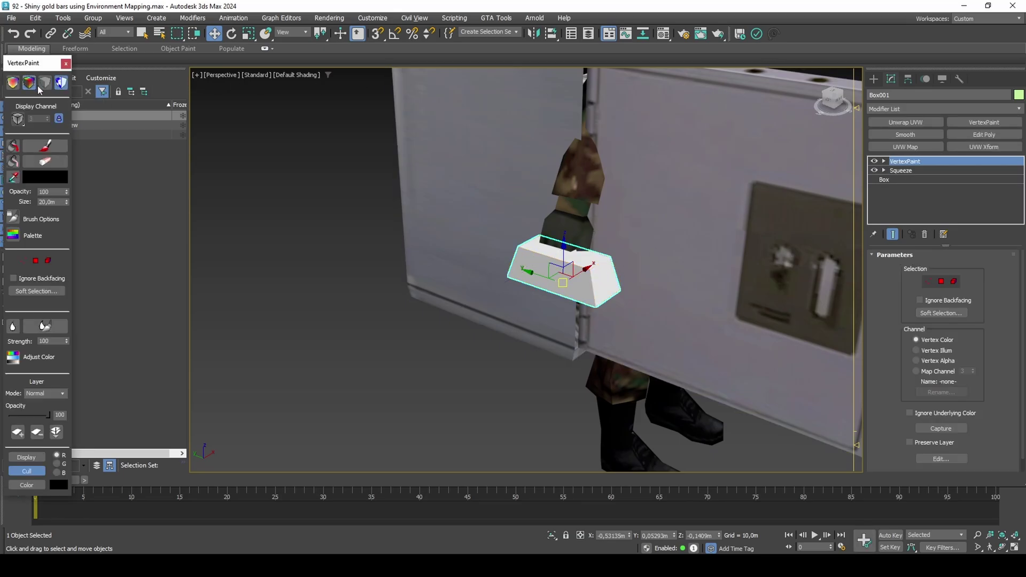
pyautogui.click(50, 175)
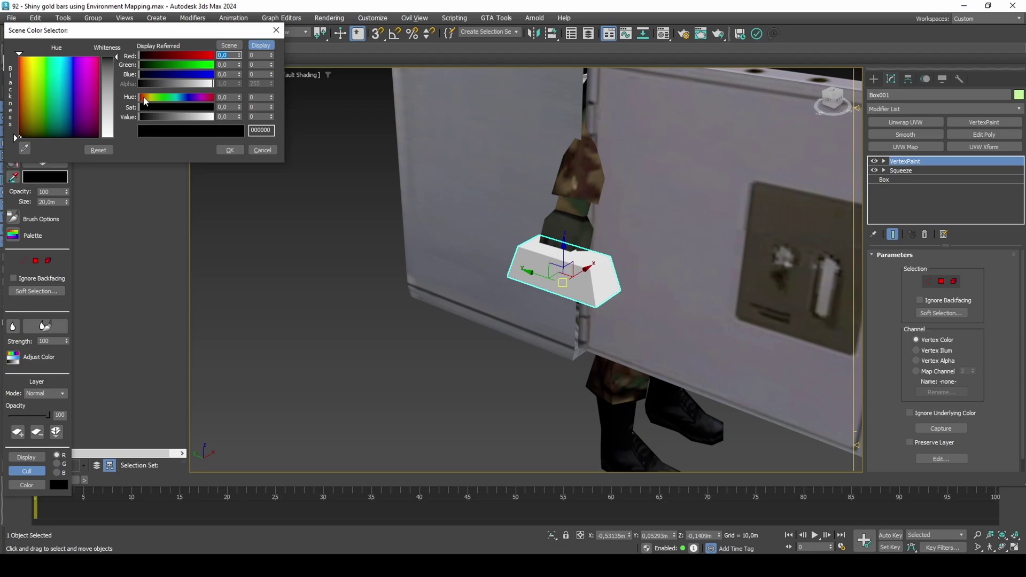
pyautogui.moveTo(169, 107)
pyautogui.mouseDown()
pyautogui.moveTo(220, 105)
pyautogui.moveTo(174, 117)
pyautogui.moveTo(146, 97)
pyautogui.moveTo(152, 121)
pyautogui.mouseUp()
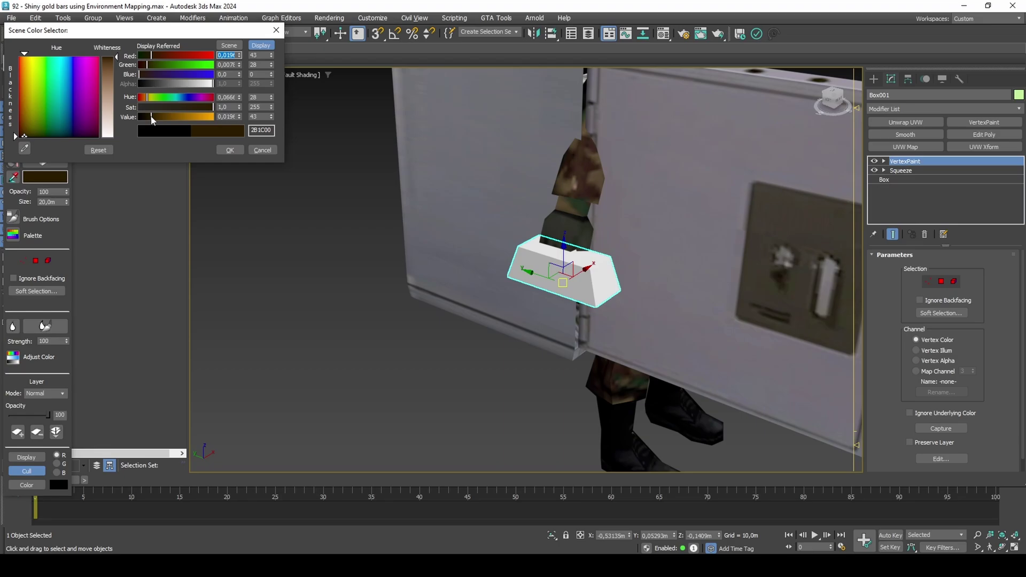
pyautogui.doubleClick(228, 116)
pyautogui.write('07')
pyautogui.press('Return')
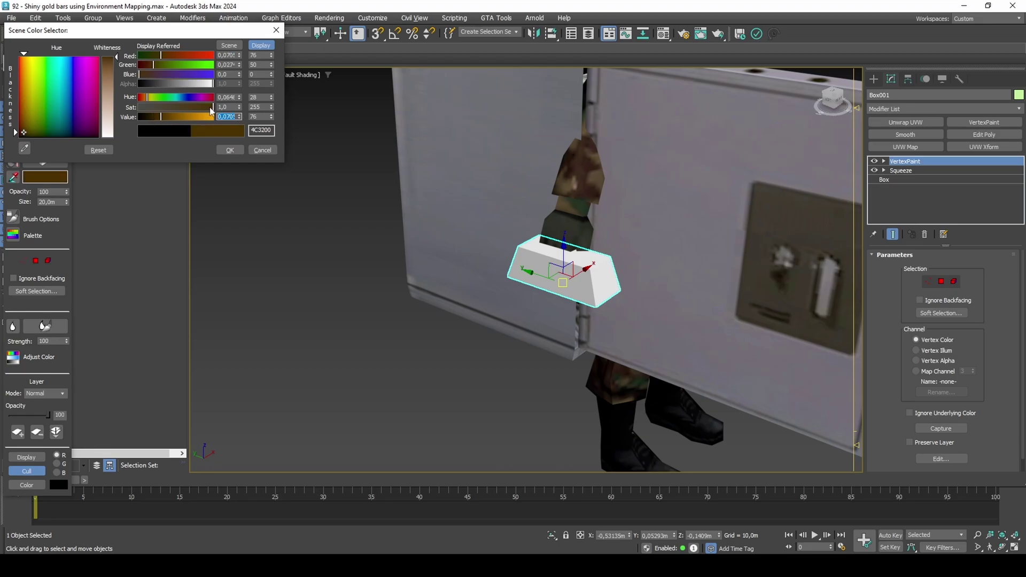
pyautogui.click(238, 152)
pyautogui.click(15, 147)
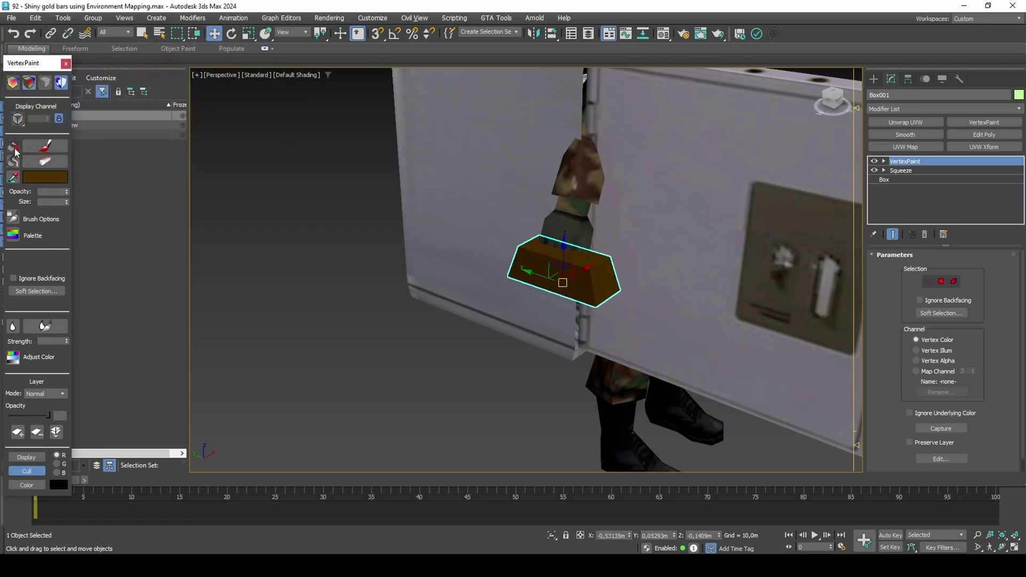
# - Add a Chamfer modifier to the bar, reset its amount to zero, and adjust it to 0.007 m
pyautogui.click(929, 107)
pyautogui.write('c')
pyautogui.click(903, 132)
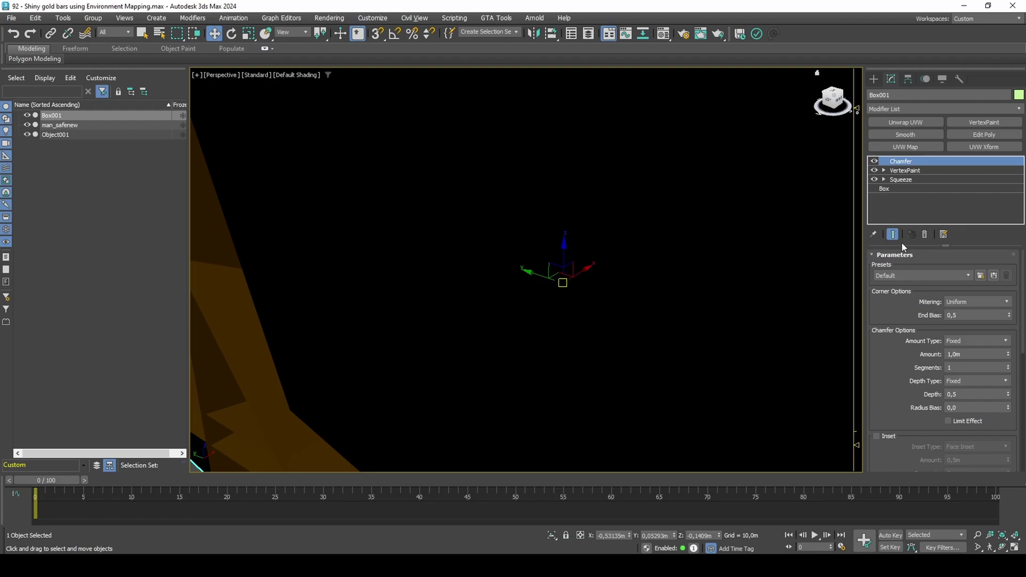
pyautogui.rightClick(1009, 356)
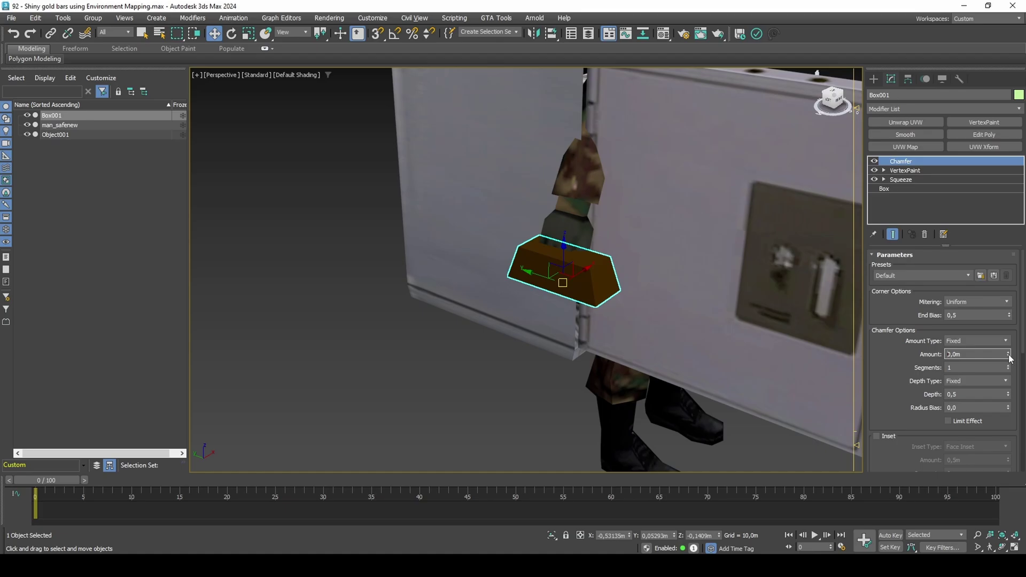
pyautogui.scroll(5, 591, 276)
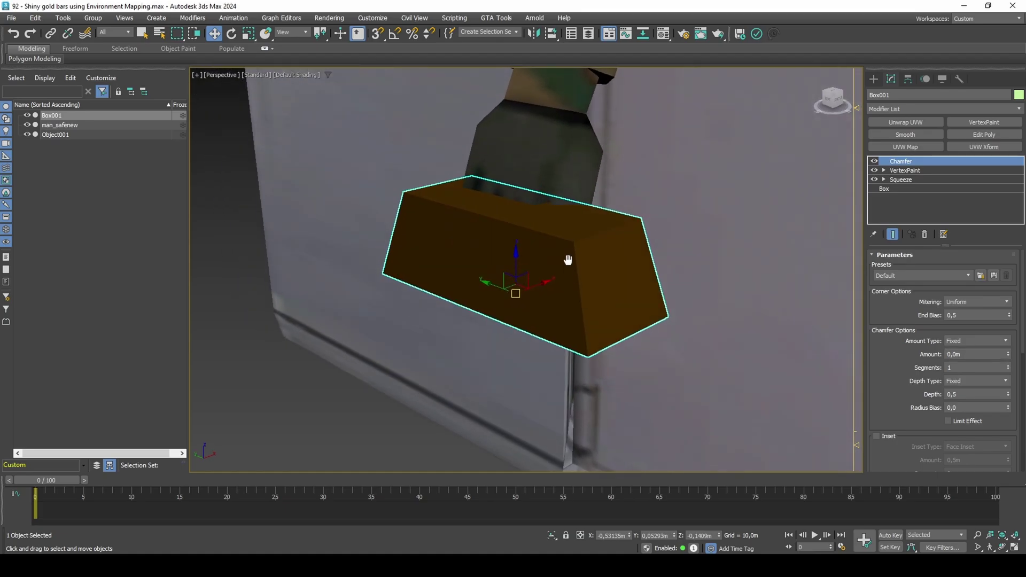
pyautogui.moveTo(1008, 355)
pyautogui.mouseDown()
pyautogui.moveTo(1009, 344)
pyautogui.moveTo(1011, 357)
pyautogui.moveTo(1016, 350)
pyautogui.mouseUp()
pyautogui.rightClick(1009, 356)
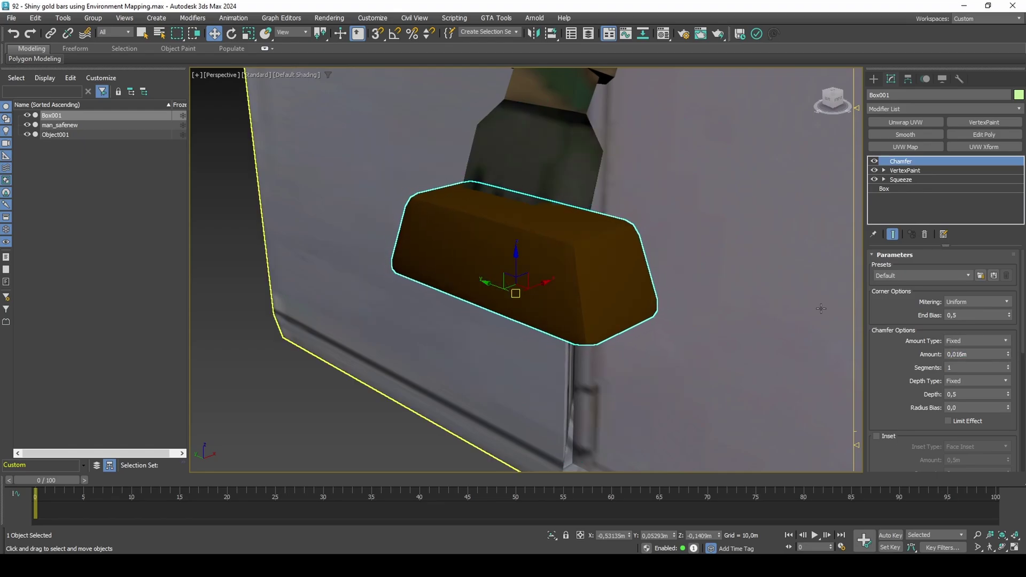
pyautogui.press('F4')
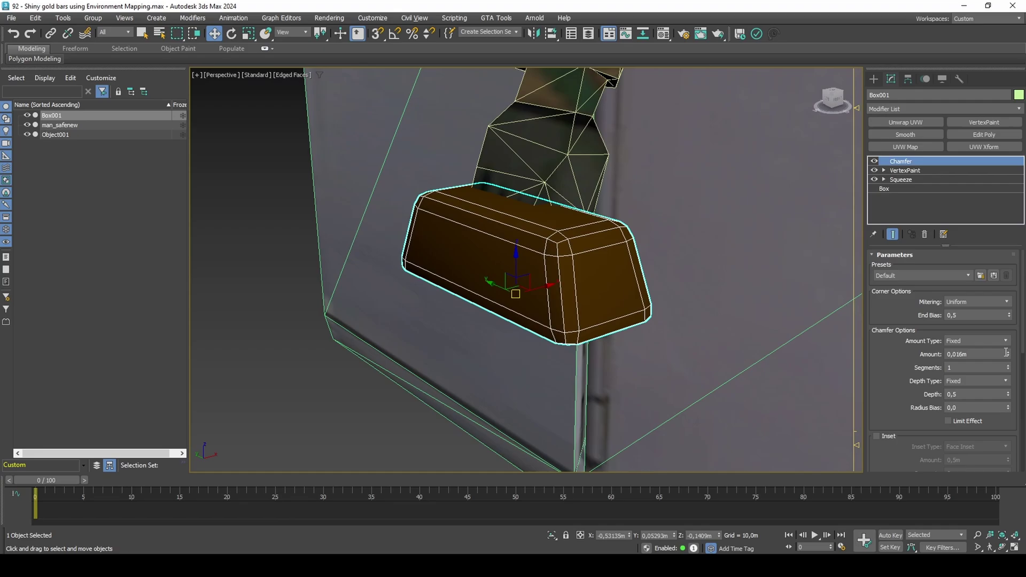
pyautogui.moveTo(1008, 354); pyautogui.dragTo(1013, 358)
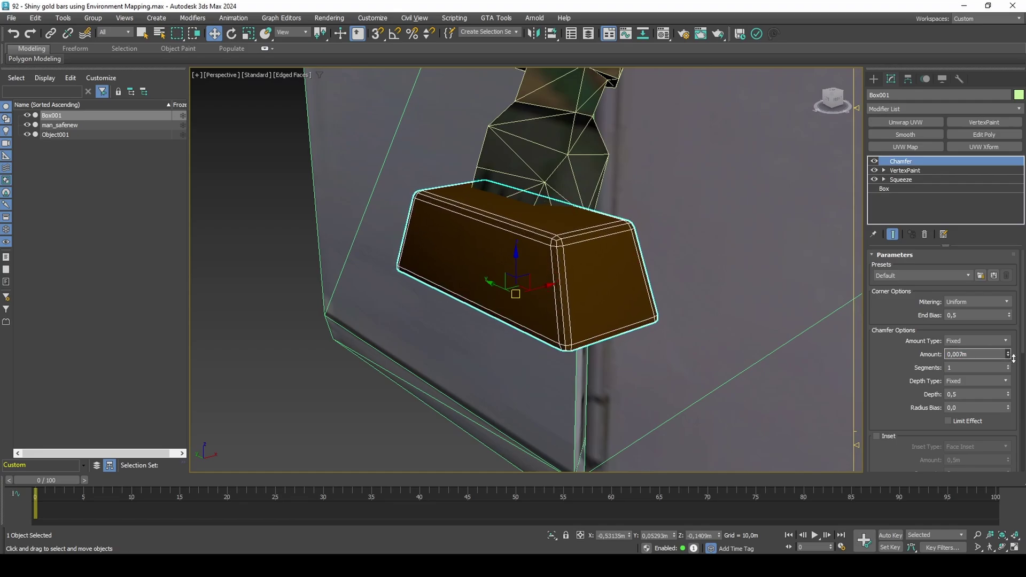
# - Set the Chamfer modifier's smoothing threshold to 180 and return to shading without edged faces
pyautogui.moveTo(890, 385); pyautogui.dragTo(908, 11)
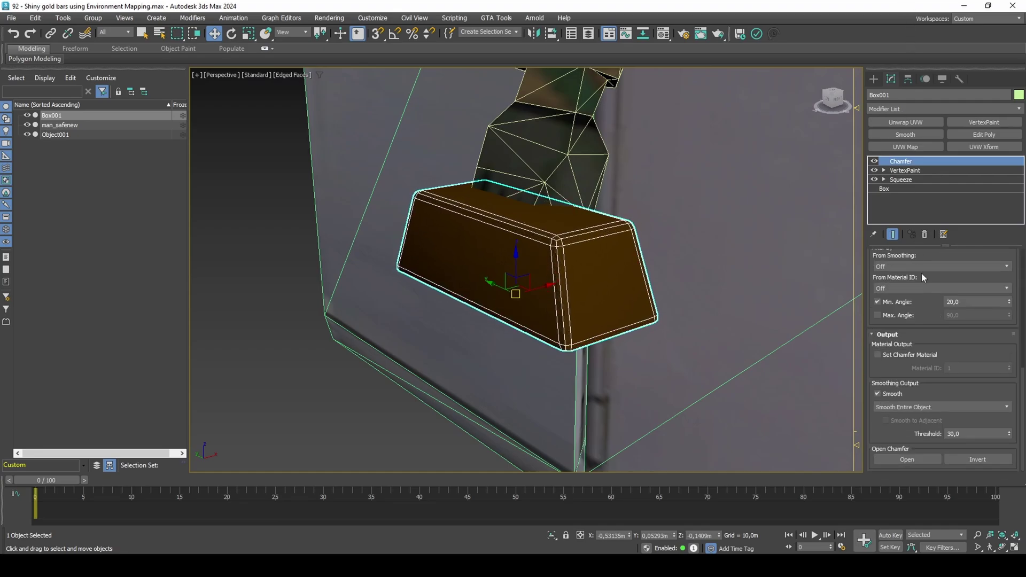
pyautogui.click(974, 434)
pyautogui.middleClick(810, 376)
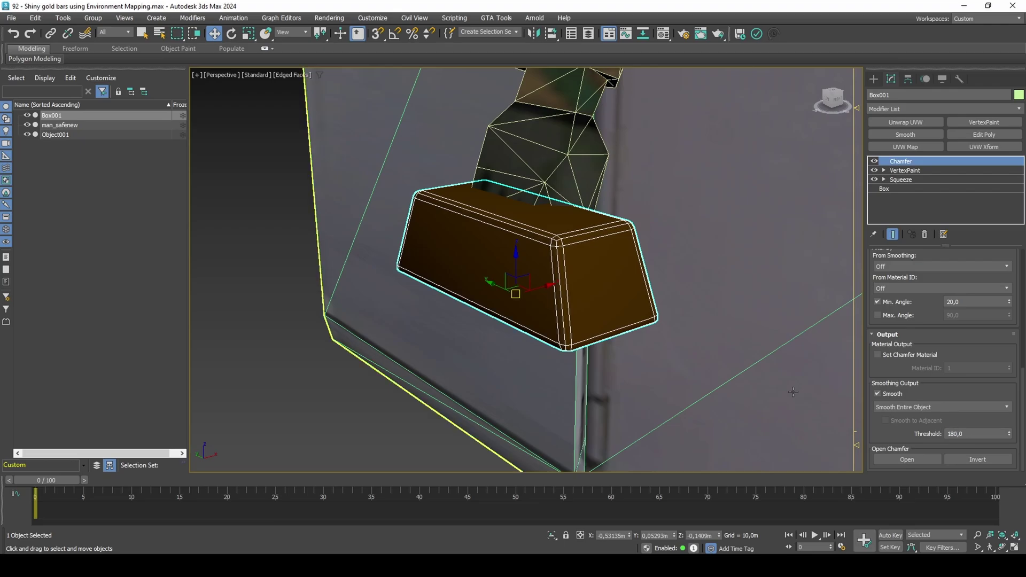
pyautogui.press('F4')
pyautogui.moveTo(774, 360)
pyautogui.keyDown('alt'); pyautogui.mouseDown(button='middle')
pyautogui.moveTo(781, 373)
pyautogui.moveTo(768, 371)
pyautogui.mouseUp(button='middle'); pyautogui.keyUp('alt')
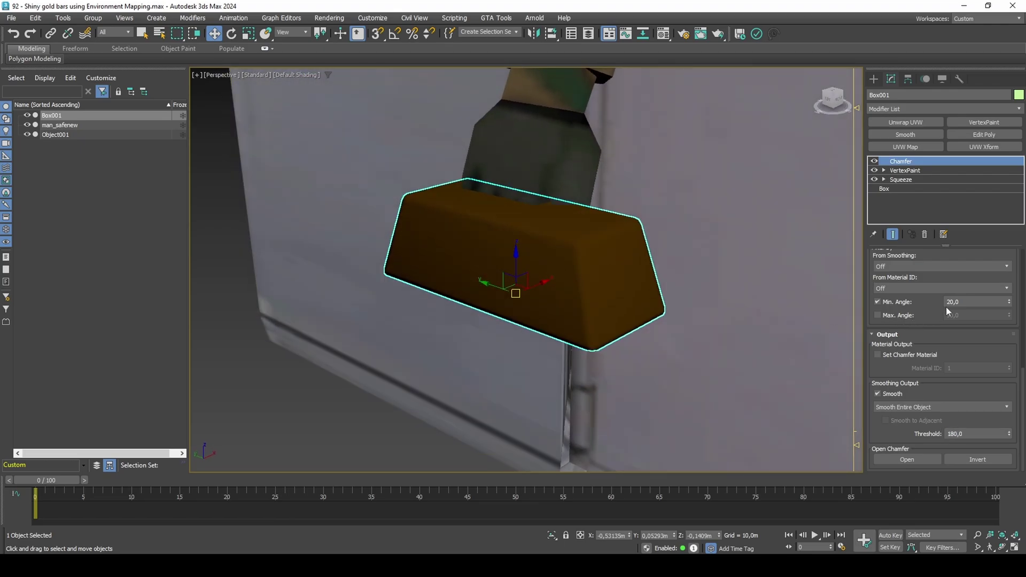
# - Keep the Chamfer modifier at 1 segment and set its amount to 0.006 m
pyautogui.scroll(5, 1024, 278)
pyautogui.scroll(2, 994, 357)
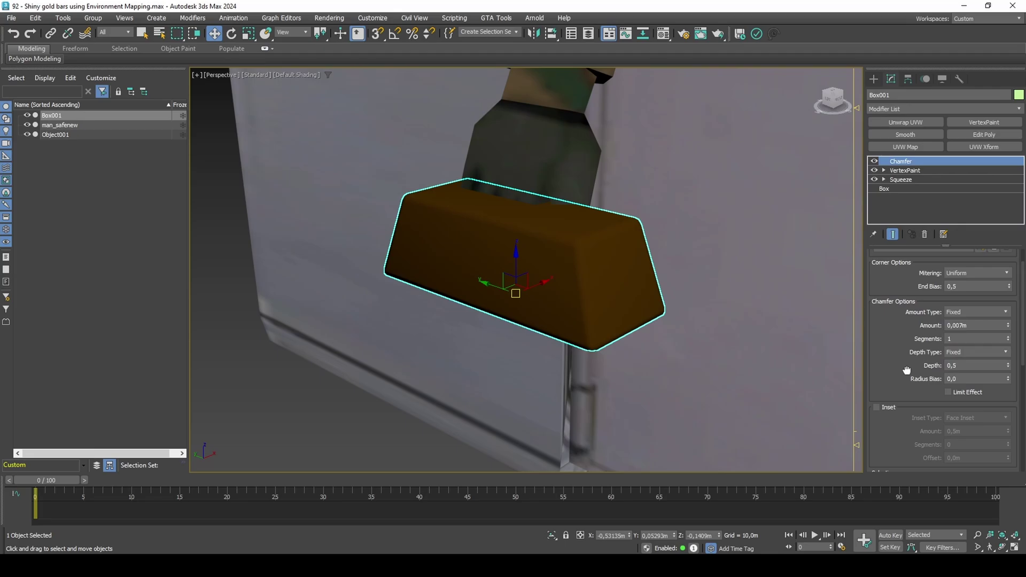
pyautogui.click(1009, 357)
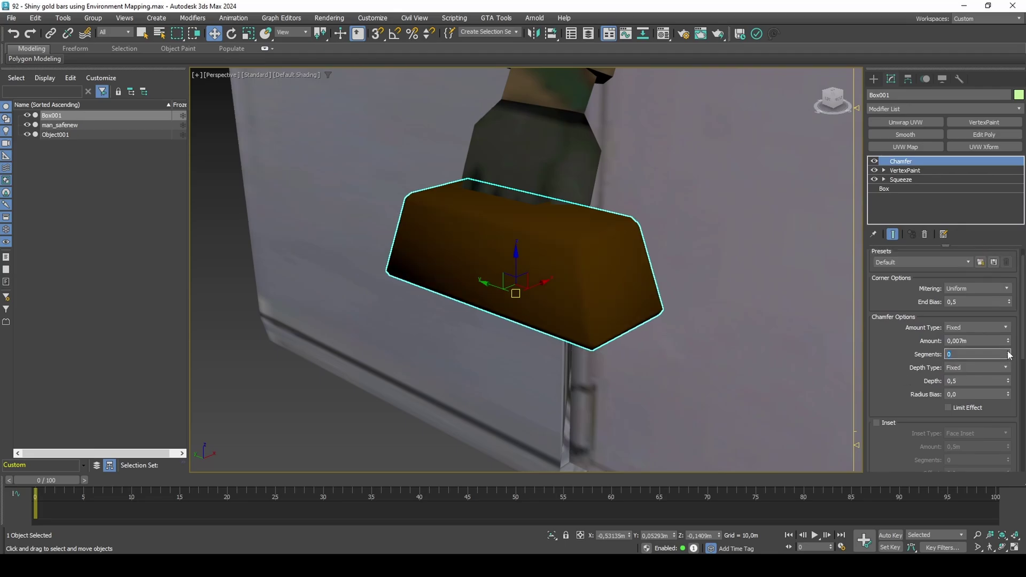
pyautogui.click(1009, 353)
pyautogui.moveTo(1009, 342); pyautogui.dragTo(1015, 350)
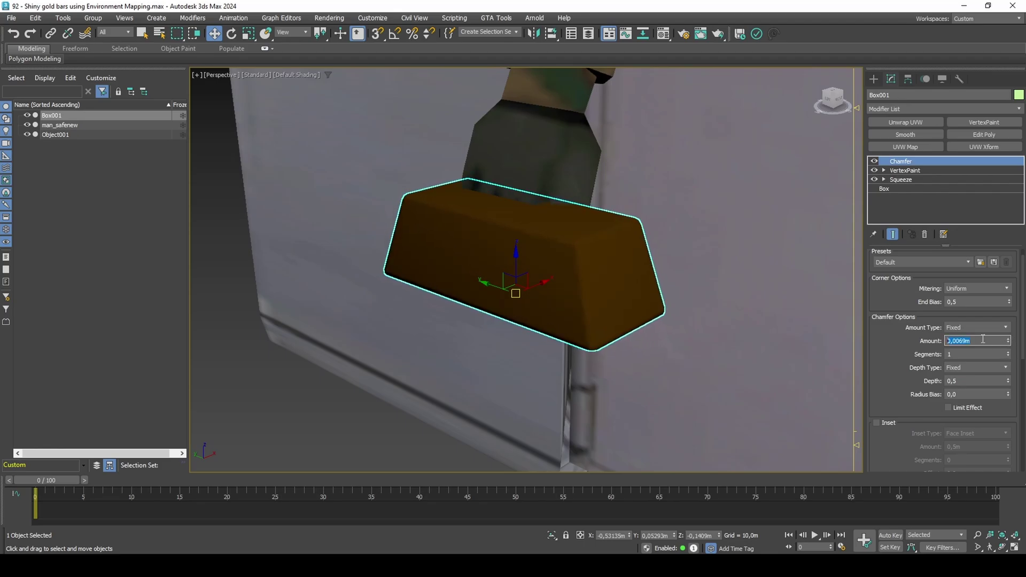
pyautogui.write('6')
pyautogui.press('Return')
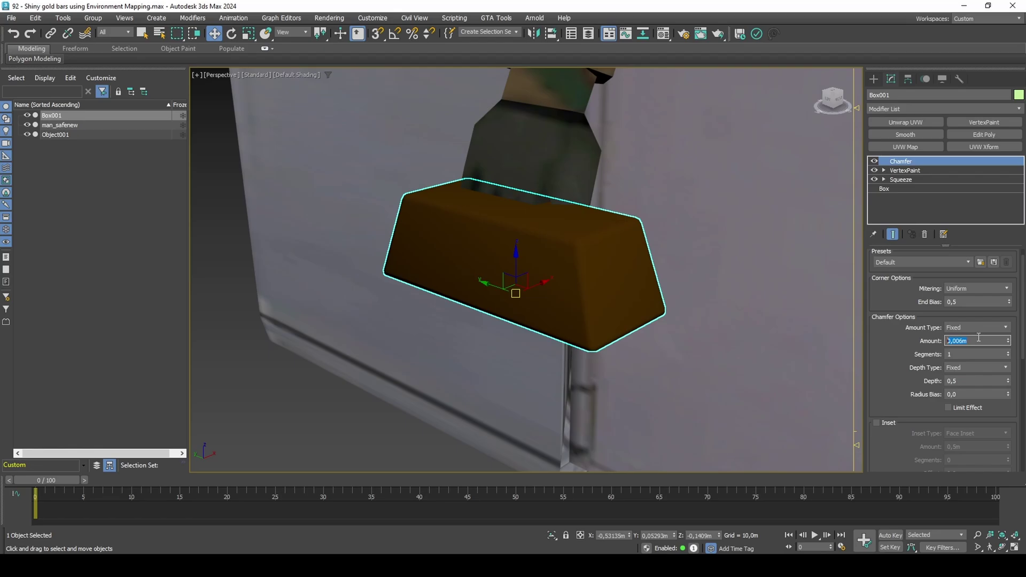
pyautogui.moveTo(780, 270)
pyautogui.keyDown('alt'); pyautogui.mouseDown(button='middle')
pyautogui.moveTo(787, 307)
pyautogui.moveTo(855, 263)
pyautogui.moveTo(882, 270)
pyautogui.moveTo(775, 275)
pyautogui.mouseUp(button='middle'); pyautogui.keyUp('alt')
pyautogui.scroll(-1, 775, 275)
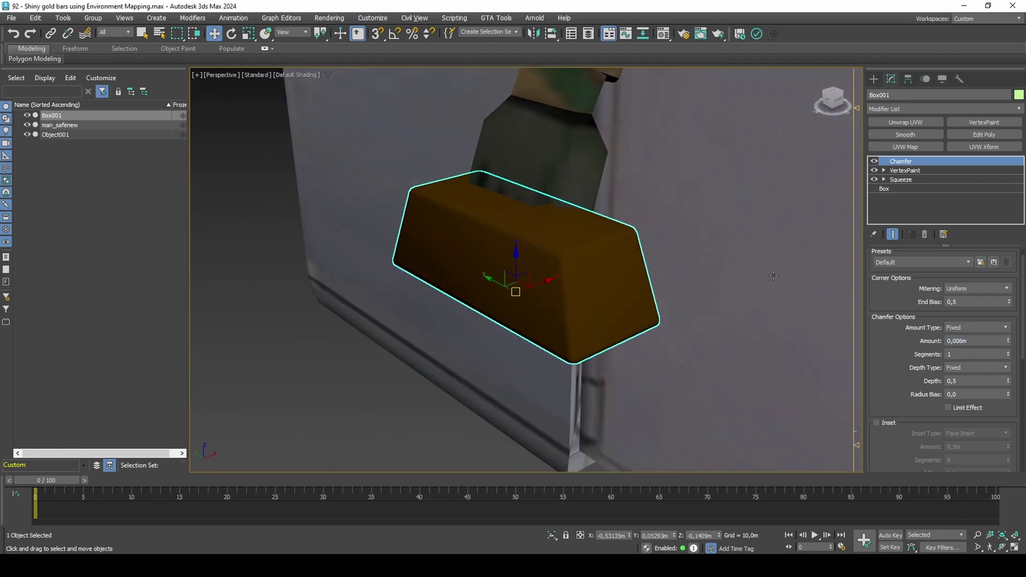
# - Add an Edit Poly modifier to the safe, select all loose banknote polygons by material ID 2, and delete them
pyautogui.scroll(-5, 591, 263)
pyautogui.keyDown('alt'); pyautogui.moveTo(621, 270); pyautogui.dragTo(687, 269, button='middle'); pyautogui.keyUp('alt')
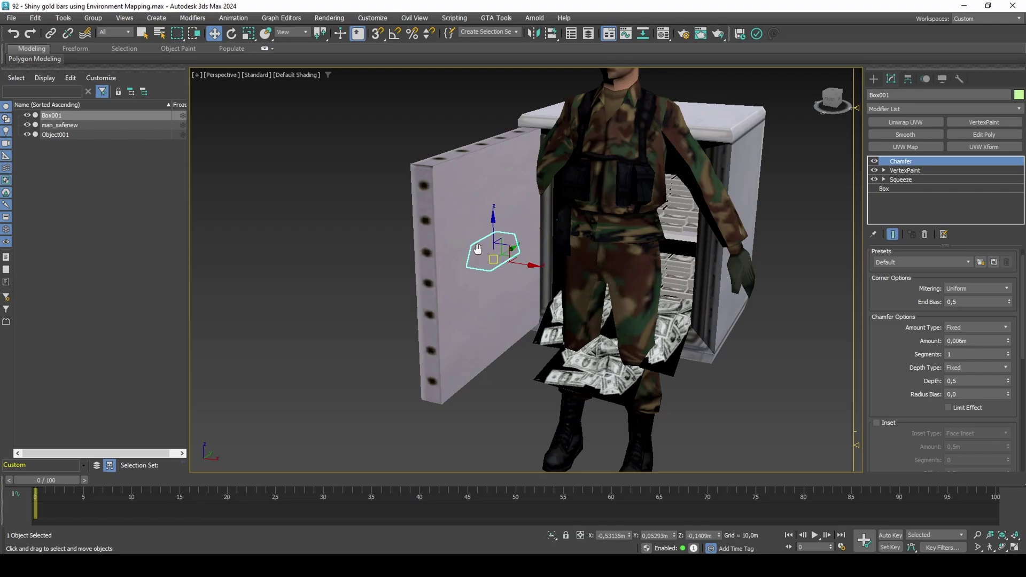
pyautogui.click(686, 268)
pyautogui.click(687, 269)
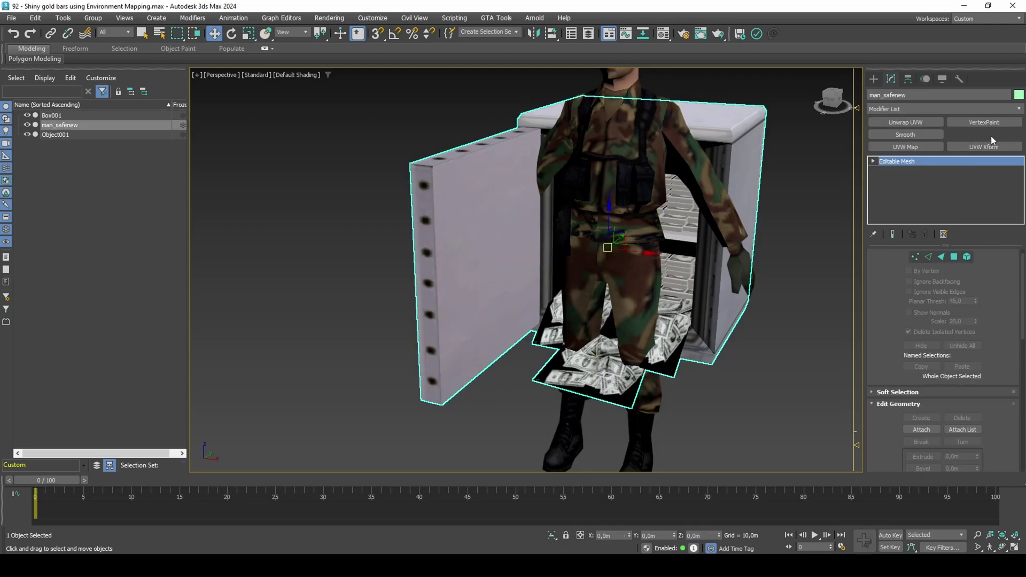
pyautogui.click(984, 134)
pyautogui.press('4')
pyautogui.click(664, 340)
pyautogui.scroll(-6, 989, 360)
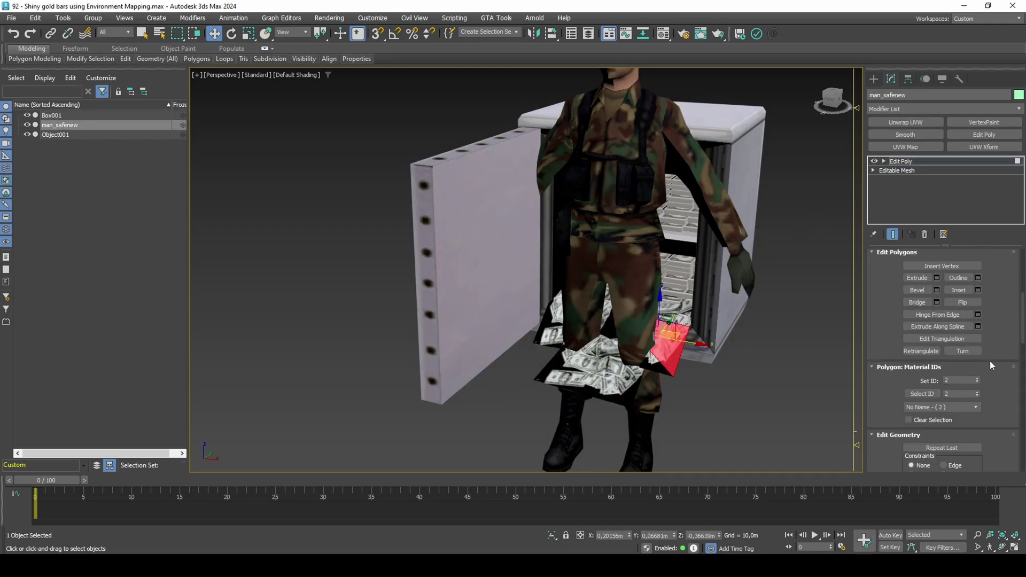
pyautogui.click(930, 348)
pyautogui.press('Delete')
# - Select the money stacks inside the safe by material ID 3, delete them, and leave polygon editing
pyautogui.click(689, 294)
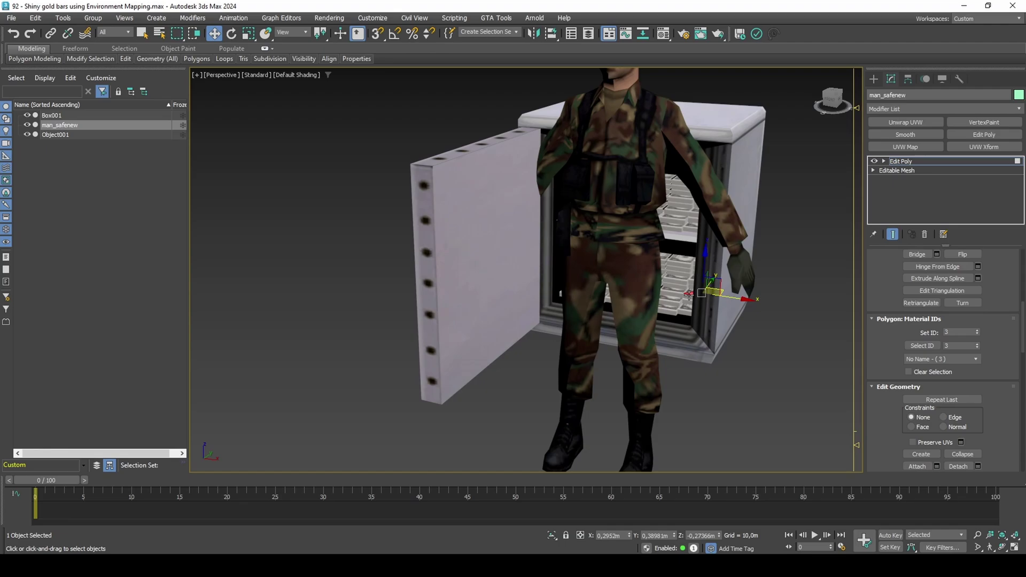
pyautogui.click(918, 345)
pyautogui.press('Delete')
pyautogui.press('4')
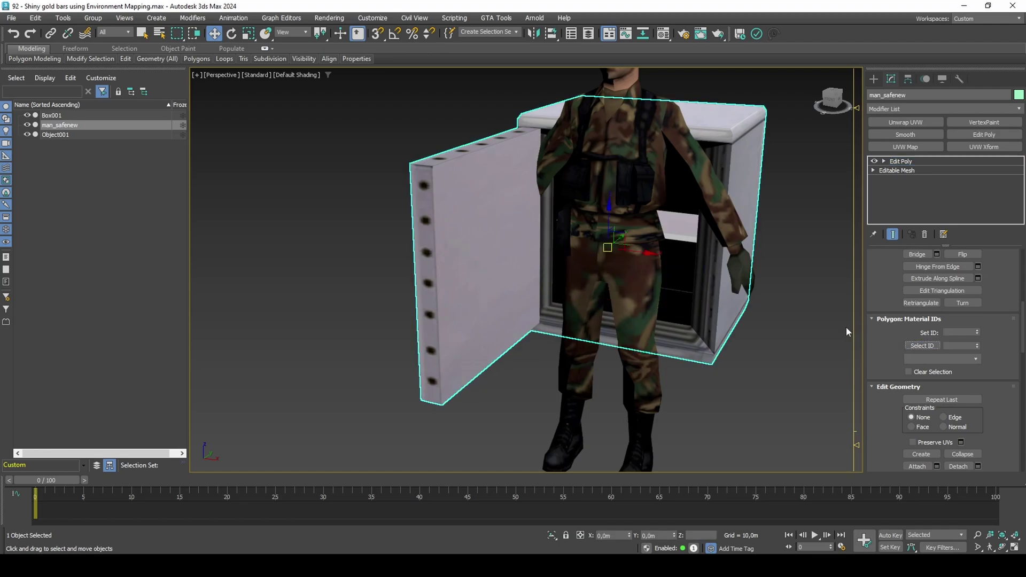
# - Clone the gold bar along the X axis as a single independent copy in front of the safe
pyautogui.keyDown('alt'); pyautogui.moveTo(641, 297); pyautogui.dragTo(535, 297, button='middle'); pyautogui.keyUp('alt')
pyautogui.click(485, 294)
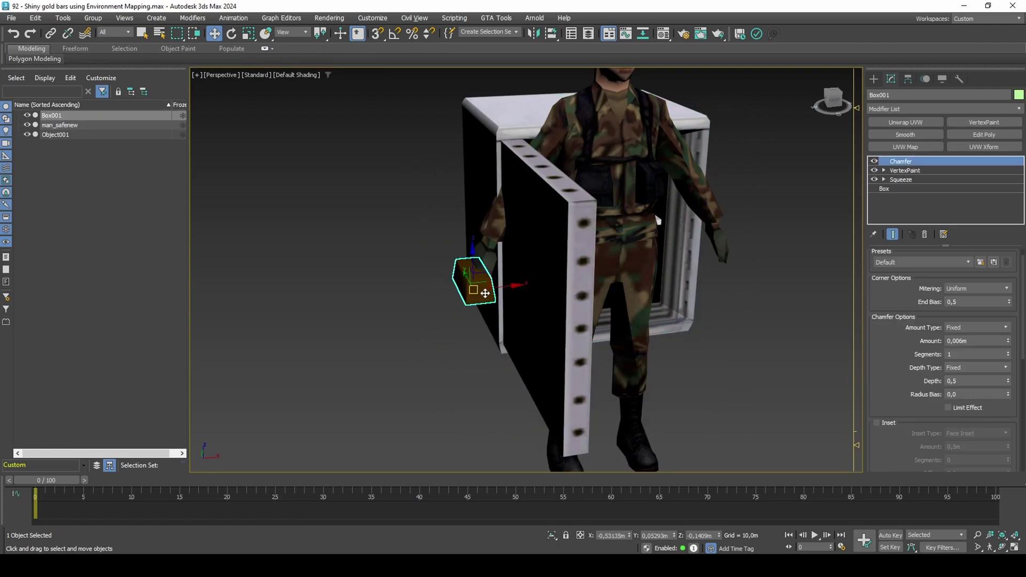
pyautogui.keyDown('shift'); pyautogui.moveTo(489, 291); pyautogui.dragTo(619, 277); pyautogui.keyUp('shift')
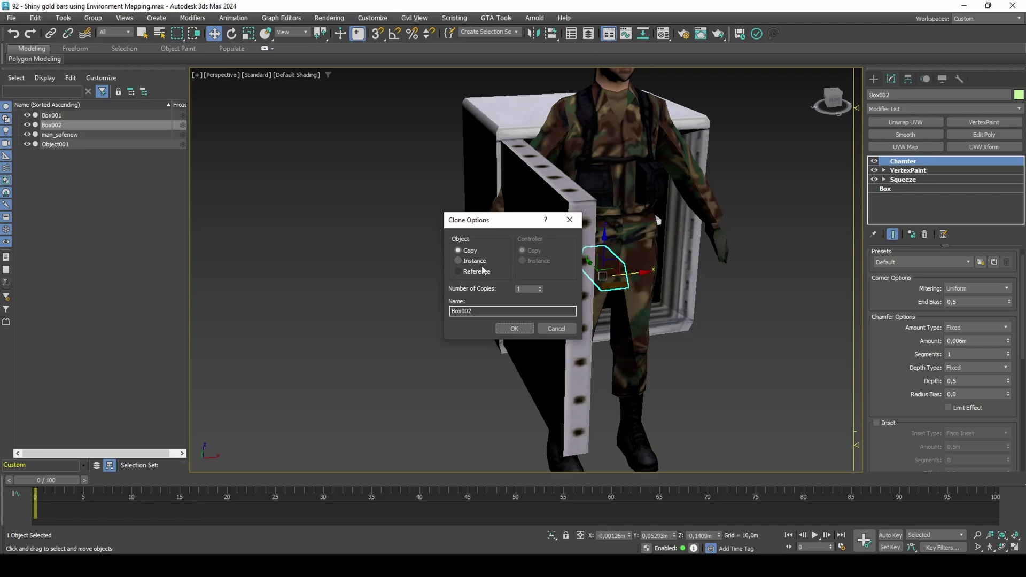
pyautogui.click(513, 328)
pyautogui.keyDown('alt'); pyautogui.moveTo(519, 321); pyautogui.dragTo(587, 300, button='middle'); pyautogui.keyUp('alt')
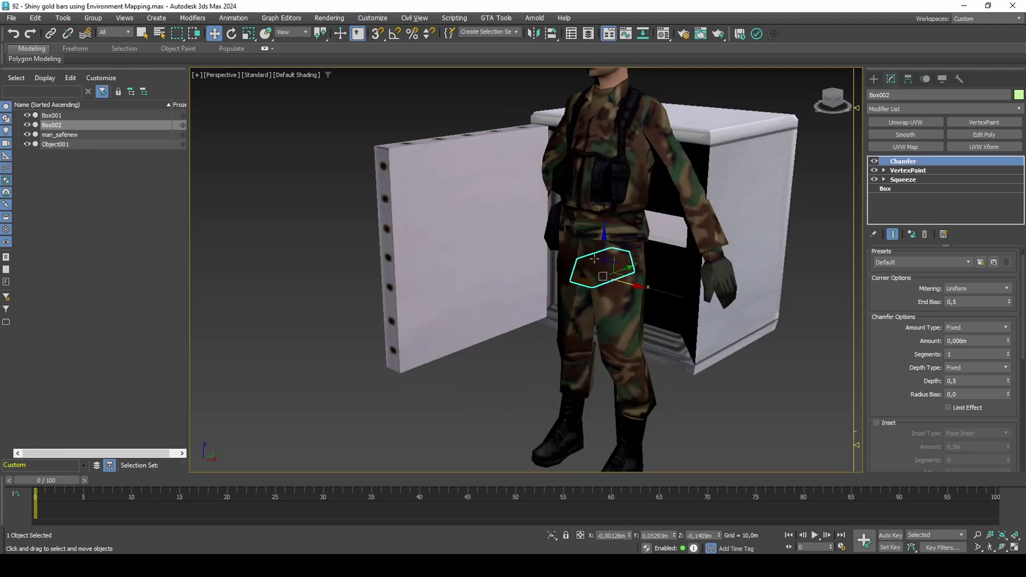
pyautogui.scroll(2, 527, 239)
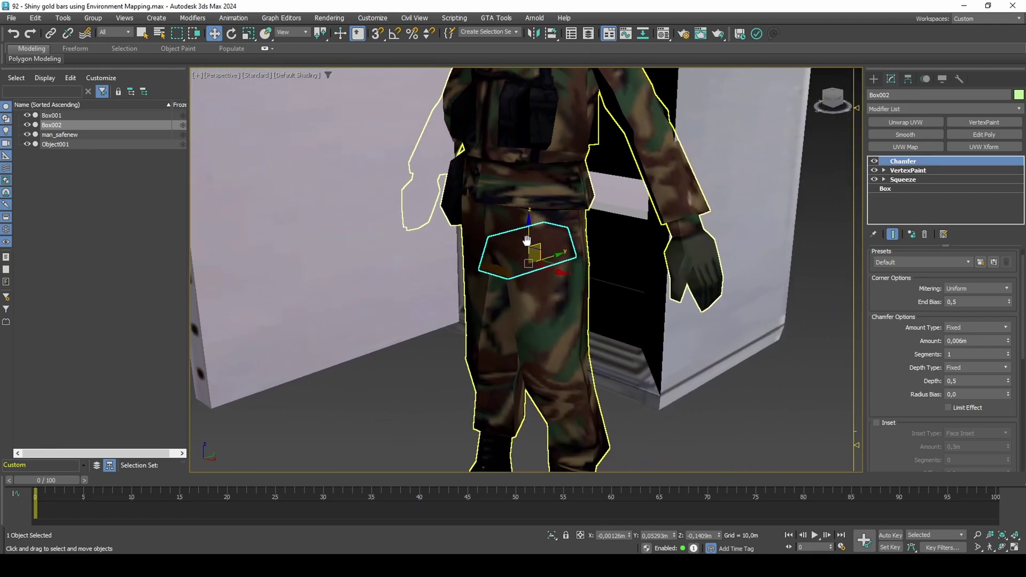
# - Use Select and Place to put the copied gold bar on the safe's middle shelf
pyautogui.click(265, 33)
pyautogui.keyDown('alt'); pyautogui.moveTo(433, 156); pyautogui.dragTo(499, 240, button='middle'); pyautogui.keyUp('alt')
pyautogui.moveTo(502, 278); pyautogui.dragTo(625, 281)
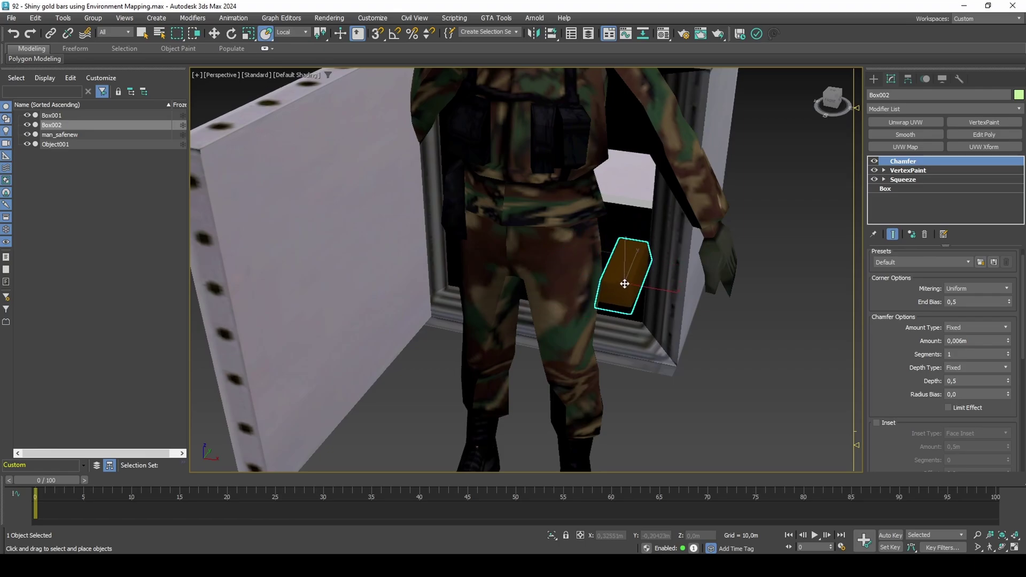
pyautogui.moveTo(624, 284); pyautogui.dragTo(639, 176)
pyautogui.keyDown('alt'); pyautogui.moveTo(638, 193); pyautogui.dragTo(632, 177, button='middle'); pyautogui.keyUp('alt')
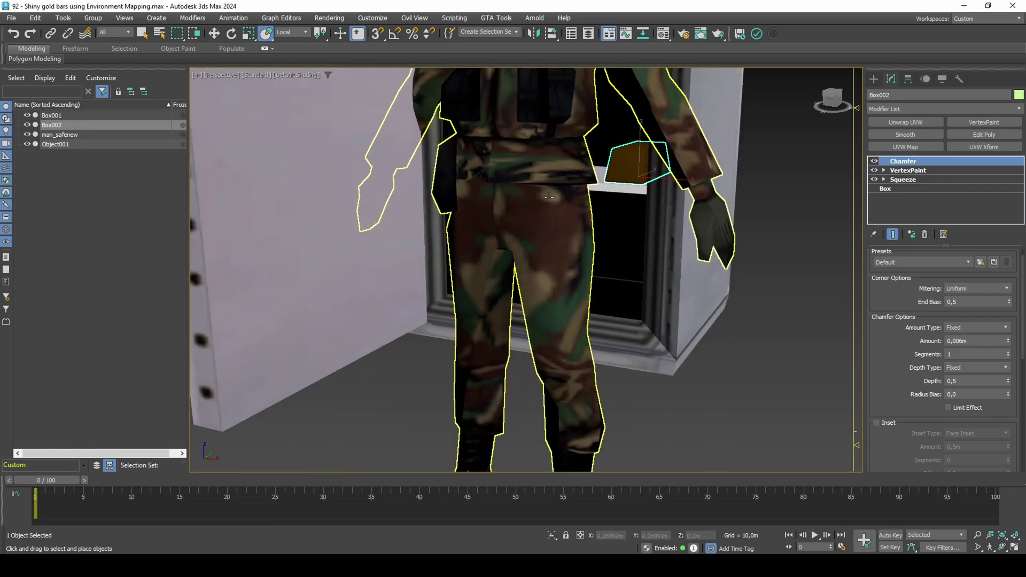
# - Hide the soldier model and reselect the copied gold bar on the shelf
pyautogui.click(481, 179)
pyautogui.hotkey('alt', 'h')
pyautogui.click(634, 171)
pyautogui.scroll(3, 635, 170)
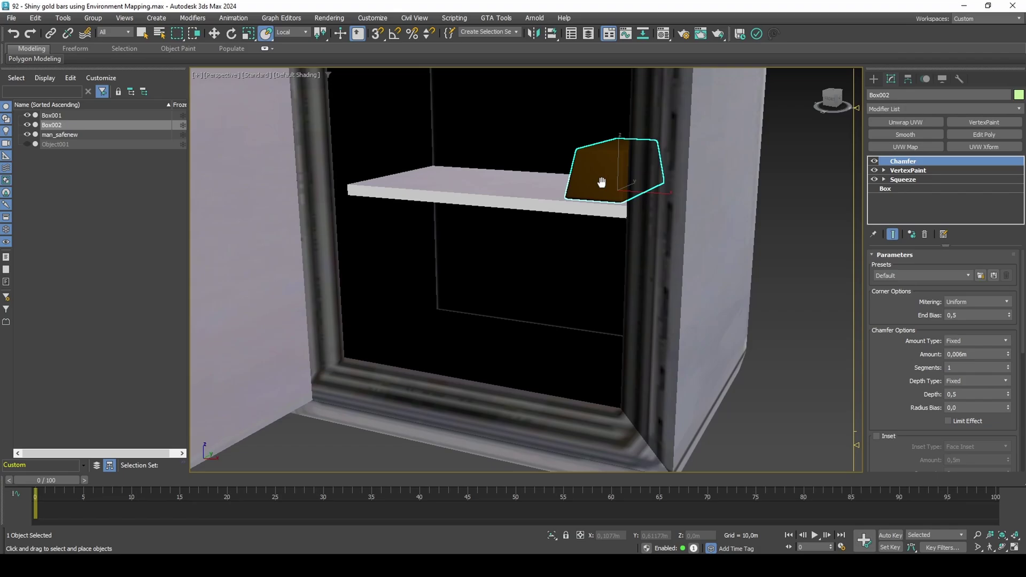
# - Move the copied gold bar down with vertex snapping onto the floor of the safe's lower compartment
pyautogui.press('w')
pyautogui.scroll(2, 615, 181)
pyautogui.press('s')
pyautogui.moveTo(615, 172); pyautogui.dragTo(626, 421)
pyautogui.press('s')
pyautogui.moveTo(623, 390); pyautogui.dragTo(627, 352, button='middle')
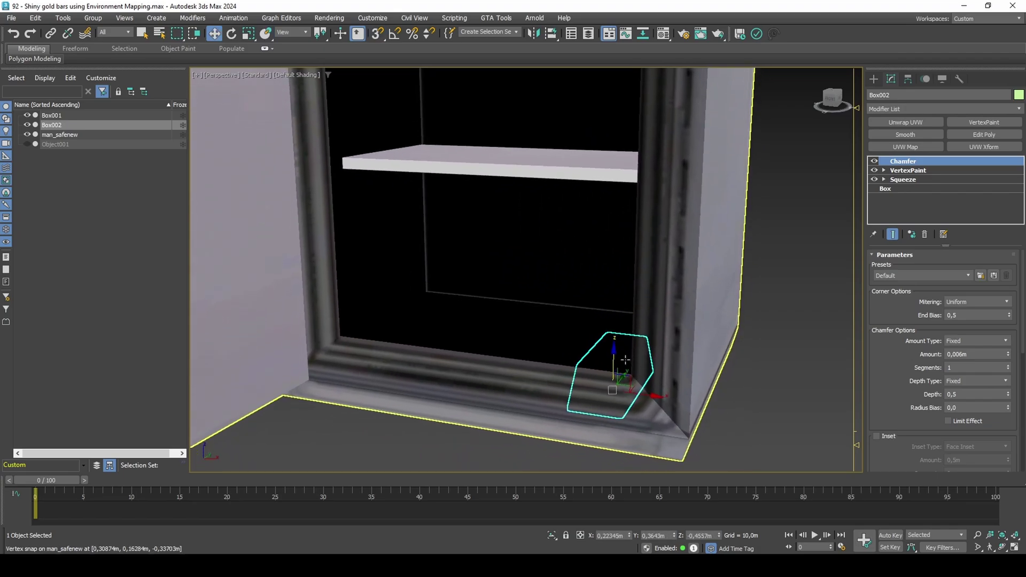
pyautogui.press('s')
pyautogui.moveTo(613, 390); pyautogui.dragTo(630, 376)
pyautogui.moveTo(626, 353)
pyautogui.keyDown('alt'); pyautogui.mouseDown(button='middle')
pyautogui.moveTo(641, 339)
pyautogui.moveTo(625, 350)
pyautogui.mouseUp(button='middle'); pyautogui.keyUp('alt')
pyautogui.press('s')
pyautogui.scroll(4, 624, 350)
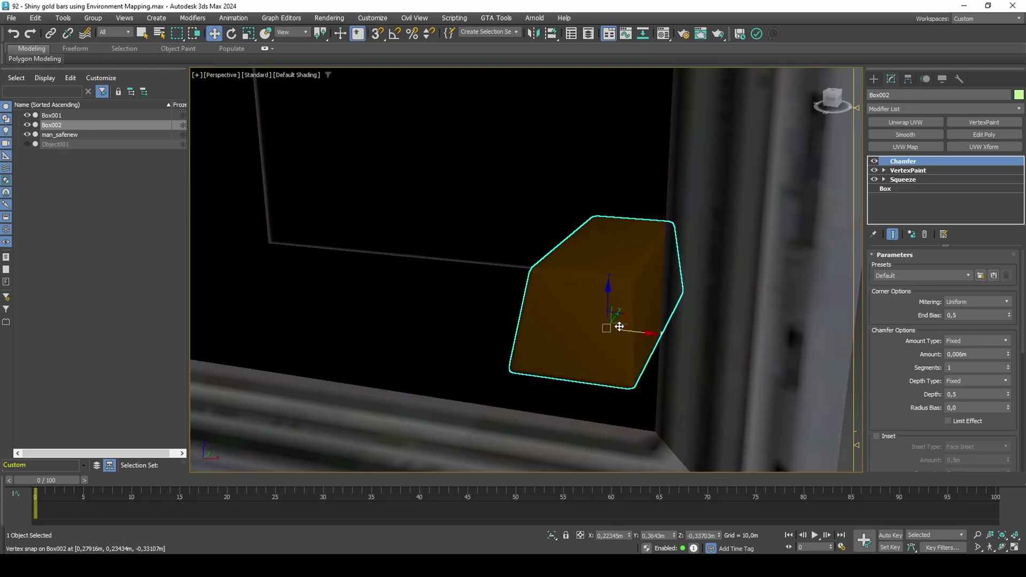
# - Shift the copied bar along Y toward the safe's opening and set its base box length to about 0.347 m
pyautogui.moveTo(616, 317); pyautogui.dragTo(608, 337)
pyautogui.scroll(-2, 608, 337)
pyautogui.keyDown('alt'); pyautogui.moveTo(607, 336); pyautogui.dragTo(631, 332, button='middle'); pyautogui.keyUp('alt')
pyautogui.click(887, 189)
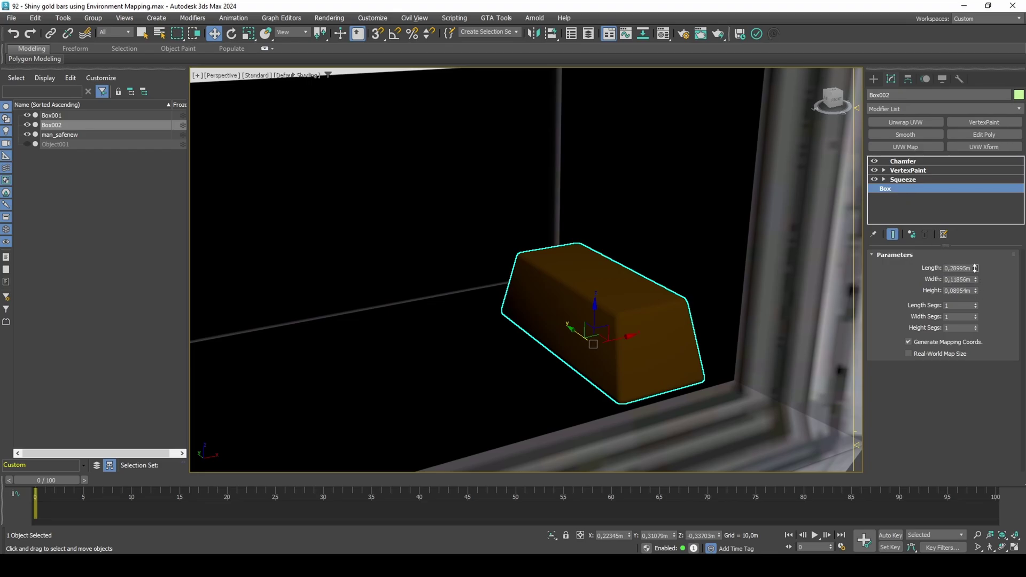
pyautogui.moveTo(975, 268); pyautogui.dragTo(976, 256)
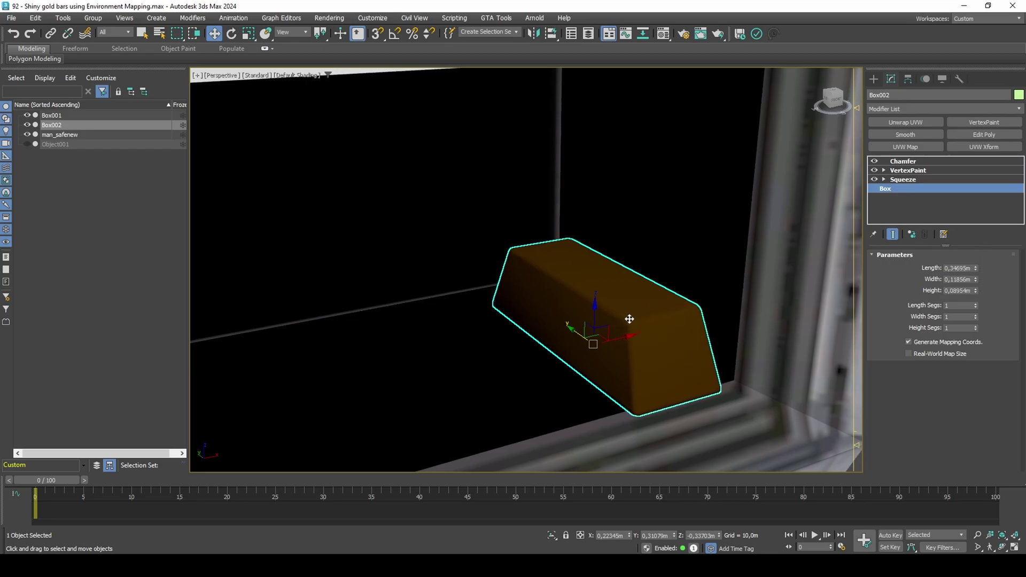
# - Move the bar slightly deeper into the safe along Y and set its base box height to about 0.078 m
pyautogui.moveTo(582, 333); pyautogui.dragTo(565, 326)
pyautogui.keyDown('alt'); pyautogui.moveTo(566, 326); pyautogui.dragTo(550, 300, button='middle'); pyautogui.keyUp('alt')
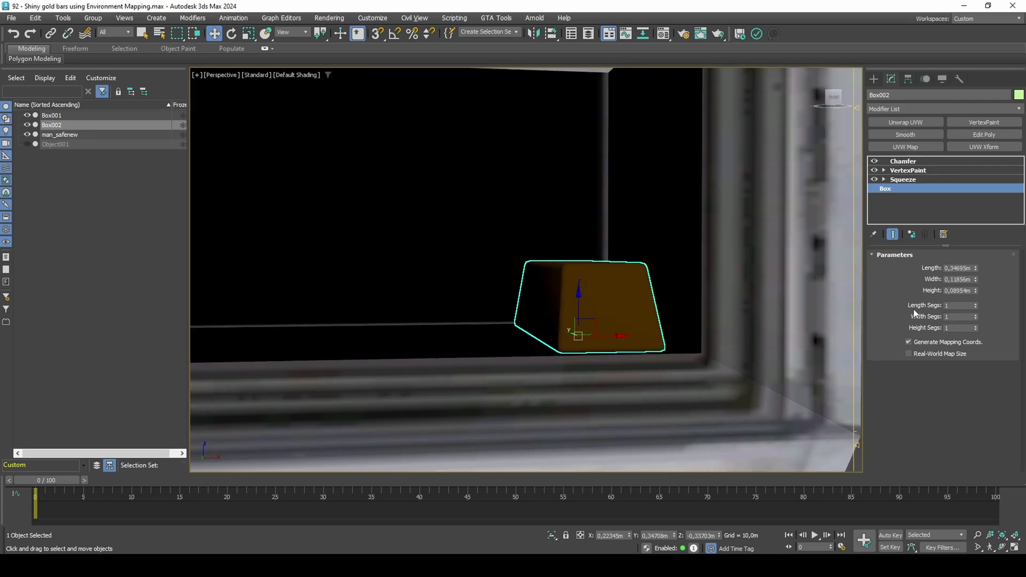
pyautogui.moveTo(975, 293); pyautogui.dragTo(981, 299)
pyautogui.keyDown('alt'); pyautogui.moveTo(659, 326); pyautogui.dragTo(642, 349, button='middle'); pyautogui.keyUp('alt')
pyautogui.scroll(-5, 625, 345)
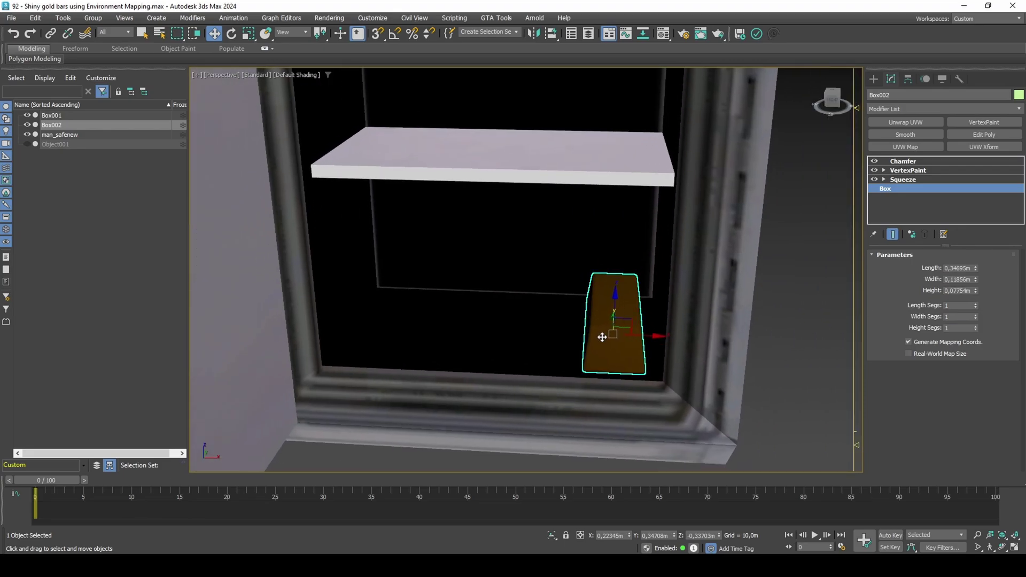
# - Add an Array modifier above the bar's Chamfer and set the X offset to -1.0
pyautogui.click(911, 161)
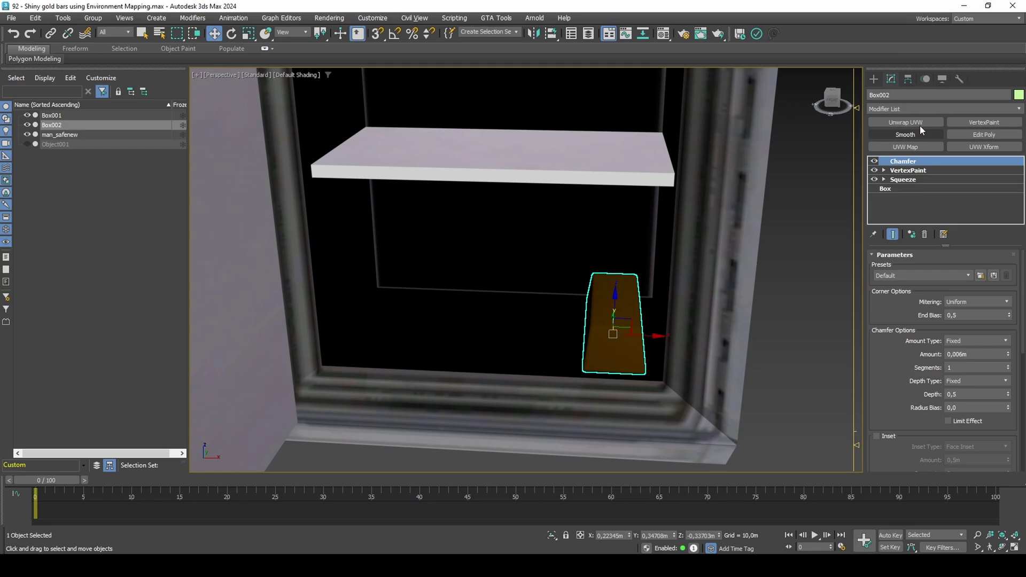
pyautogui.click(929, 108)
pyautogui.write('arr')
pyautogui.click(899, 131)
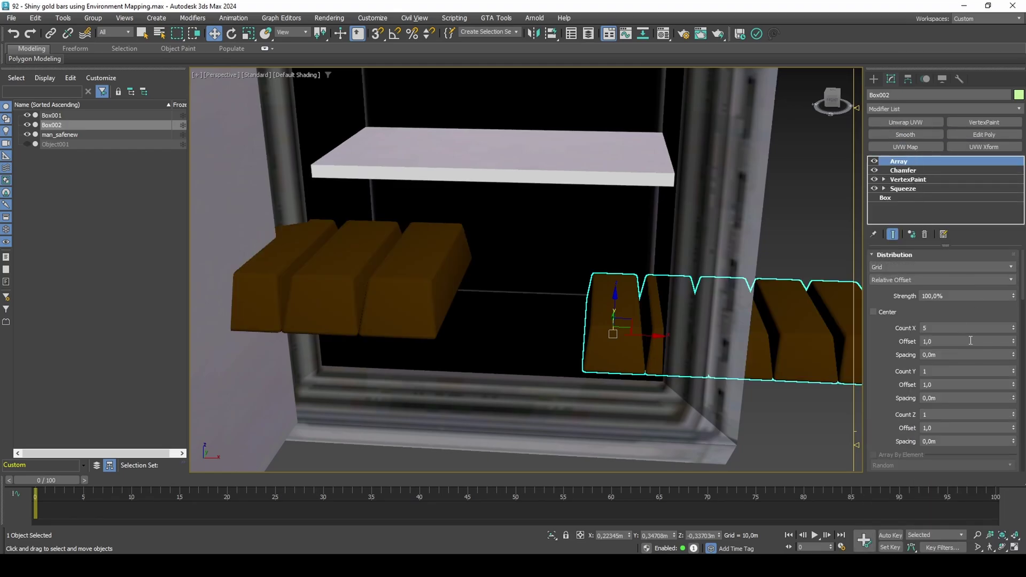
pyautogui.write('-1')
pyautogui.press('Return')
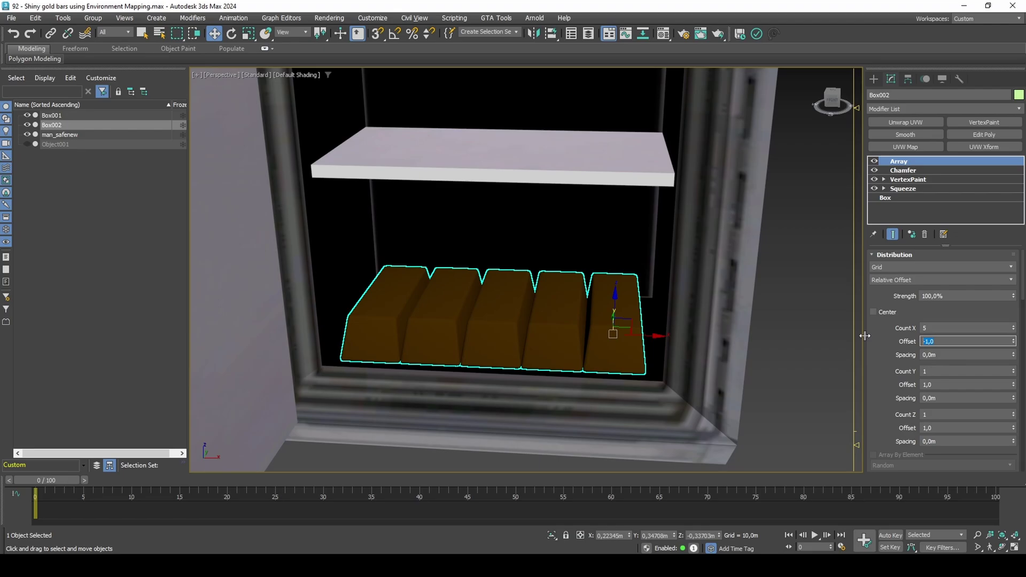
# - Set the array's X spacing to -0.005 m, after trying -0.01 m, to leave narrow gaps between the bars
pyautogui.moveTo(586, 341)
pyautogui.keyDown('alt'); pyautogui.mouseDown(button='middle')
pyautogui.moveTo(602, 323)
pyautogui.moveTo(595, 329)
pyautogui.mouseUp(button='middle'); pyautogui.keyUp('alt')
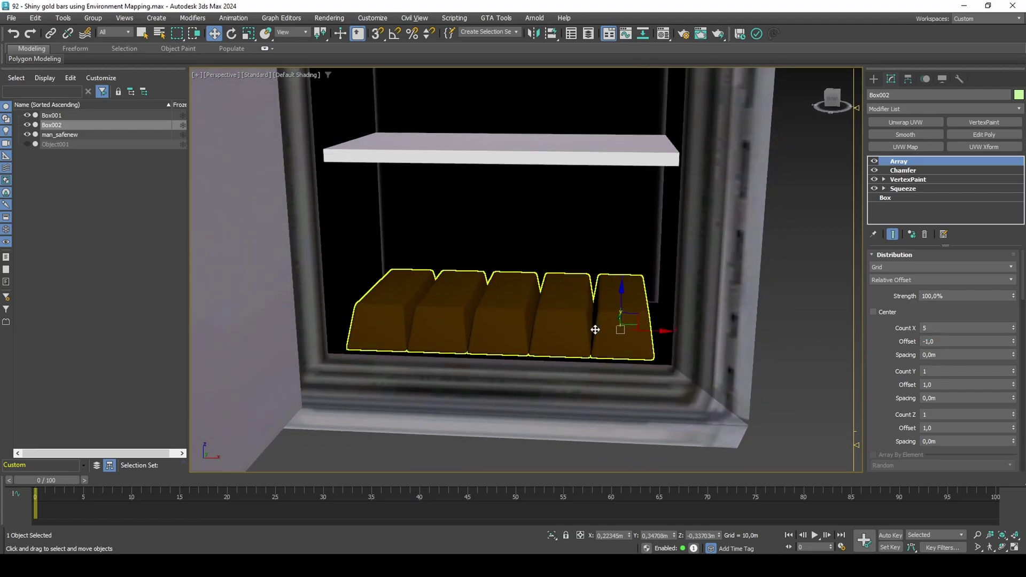
pyautogui.moveTo(1013, 354); pyautogui.dragTo(1014, 344)
pyautogui.rightClick(1014, 354)
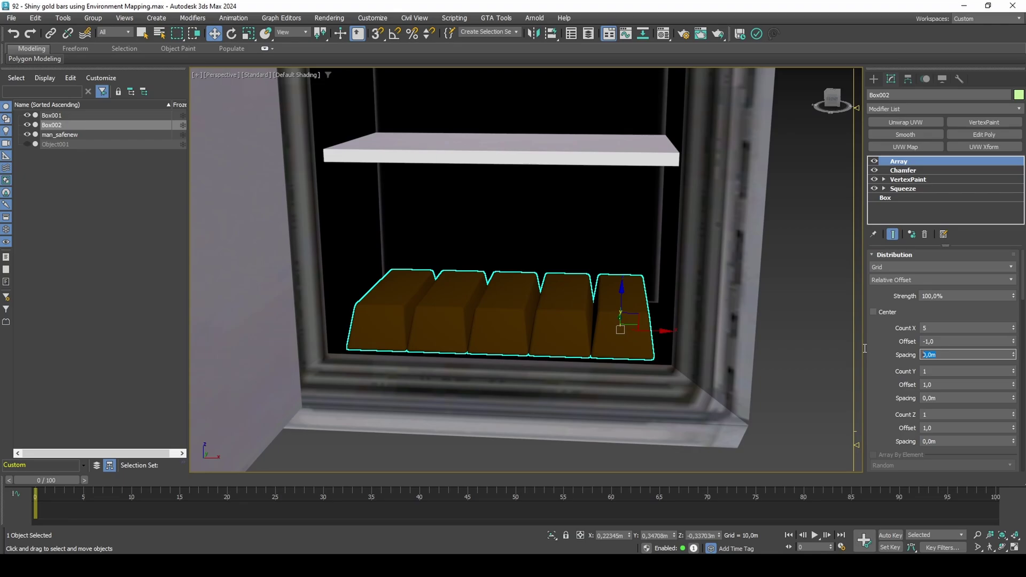
pyautogui.write('-,01')
pyautogui.press('Return')
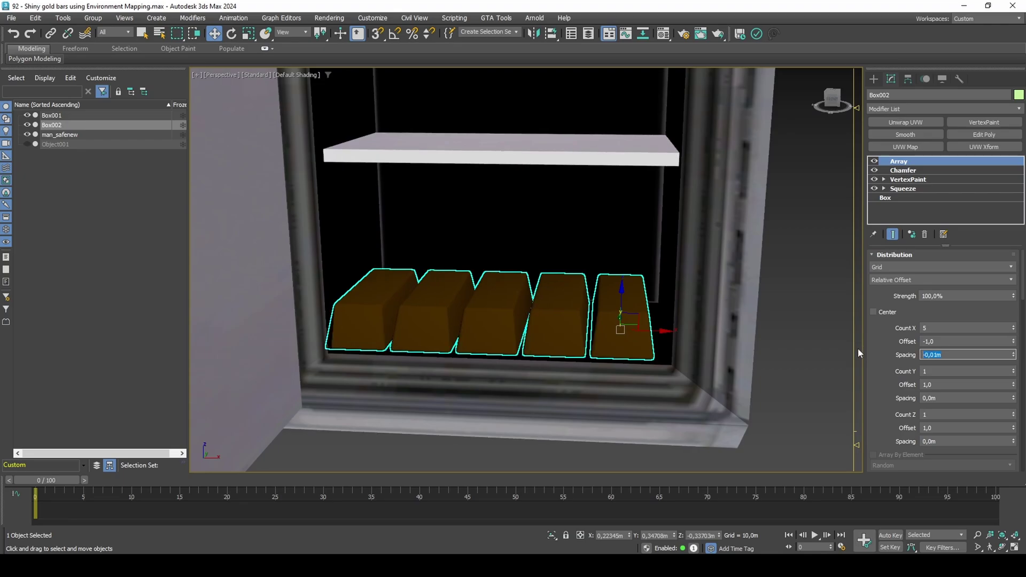
pyautogui.moveTo(536, 308); pyautogui.dragTo(553, 289, button='middle')
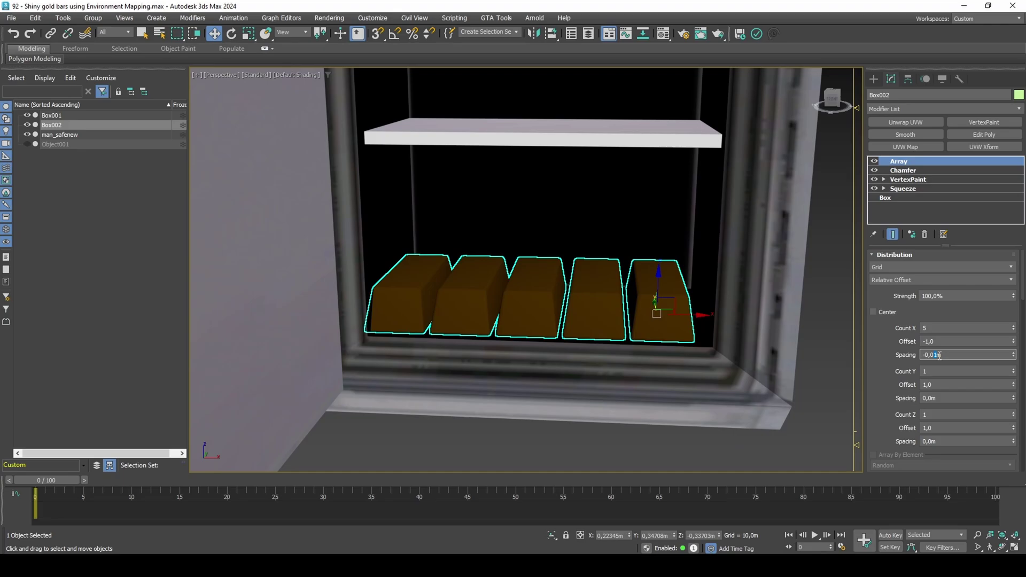
pyautogui.write('05')
pyautogui.press('Return')
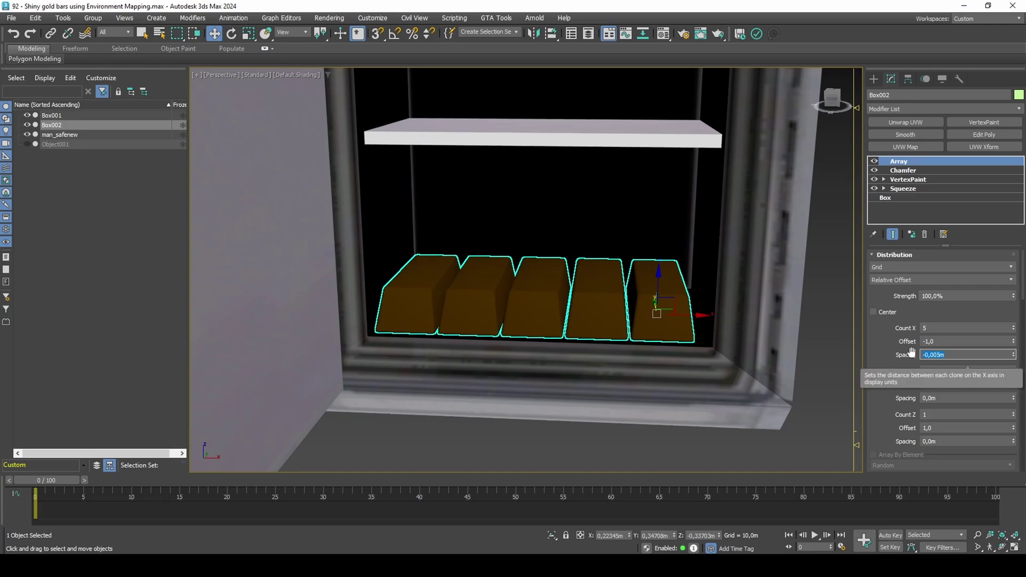
# - Shift the row of bars along X to fit between the safe's side walls, and set the array's Z count to 4
pyautogui.scroll(6, 711, 327)
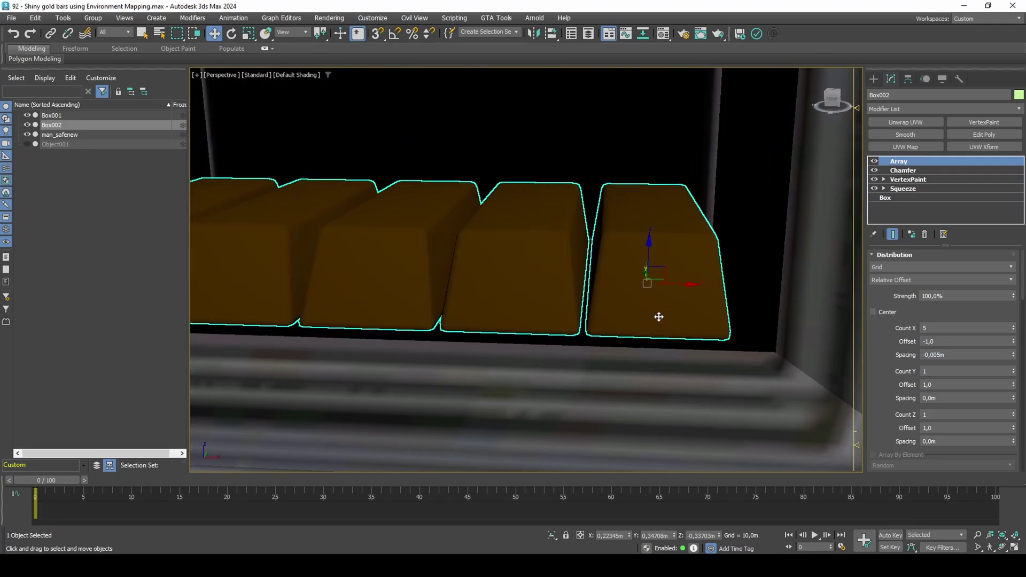
pyautogui.scroll(-5, 659, 317)
pyautogui.moveTo(715, 302); pyautogui.dragTo(727, 302)
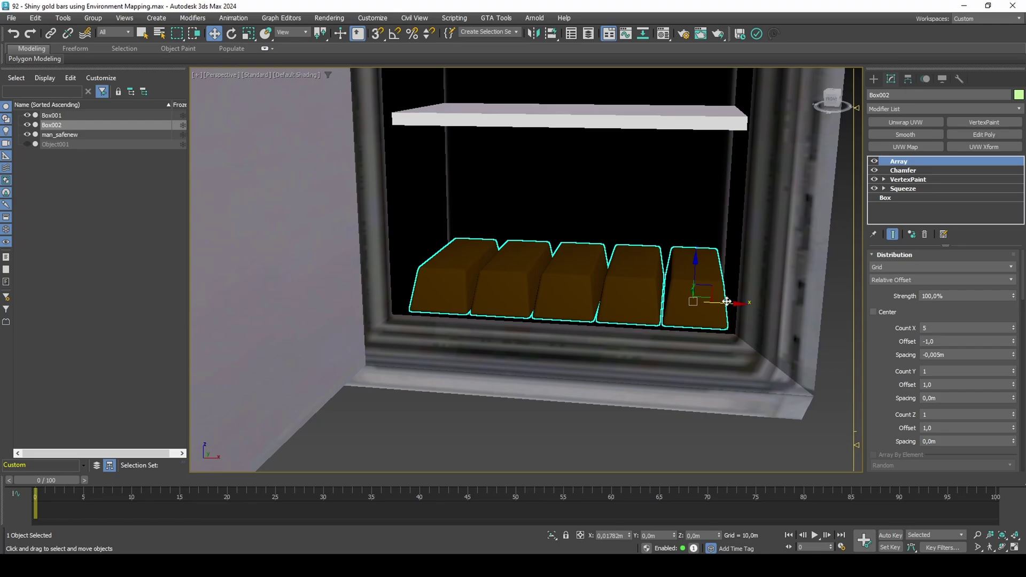
pyautogui.keyDown('alt'); pyautogui.moveTo(726, 301); pyautogui.dragTo(703, 300, button='middle'); pyautogui.keyUp('alt')
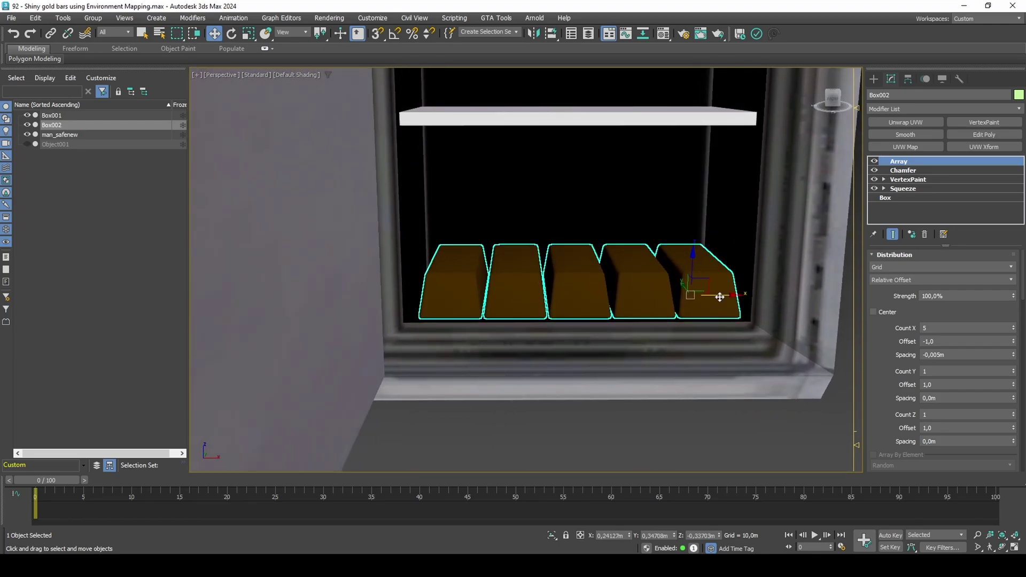
pyautogui.moveTo(720, 297); pyautogui.dragTo(716, 297)
pyautogui.keyDown('alt'); pyautogui.moveTo(716, 297); pyautogui.dragTo(688, 312, button='middle'); pyautogui.keyUp('alt')
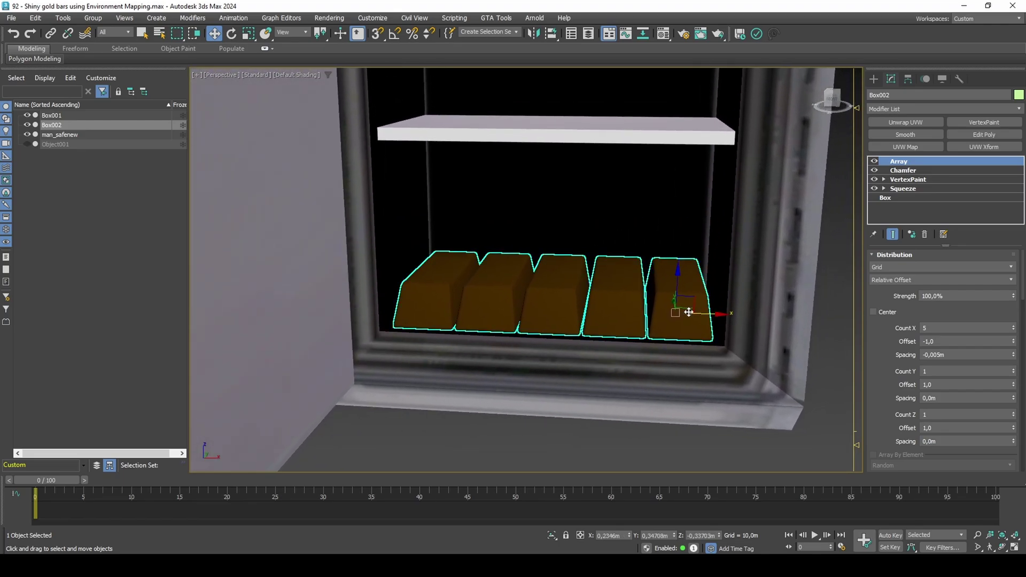
pyautogui.write('4')
pyautogui.press('Return')
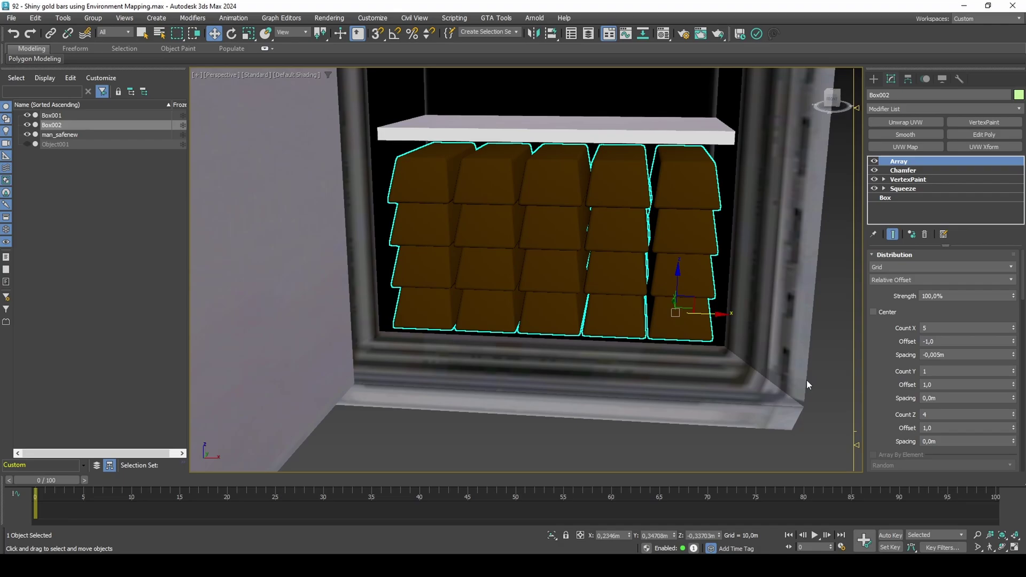
# - Clone the stack of bars upward as an independent copy, using vertex snapping in wireframe view to rest it on the middle shelf
pyautogui.keyDown('alt'); pyautogui.moveTo(806, 380); pyautogui.dragTo(747, 344, button='middle'); pyautogui.keyUp('alt')
pyautogui.moveTo(661, 263); pyautogui.dragTo(637, 330, button='middle')
pyautogui.scroll(-2, 654, 298)
pyautogui.press('F3')
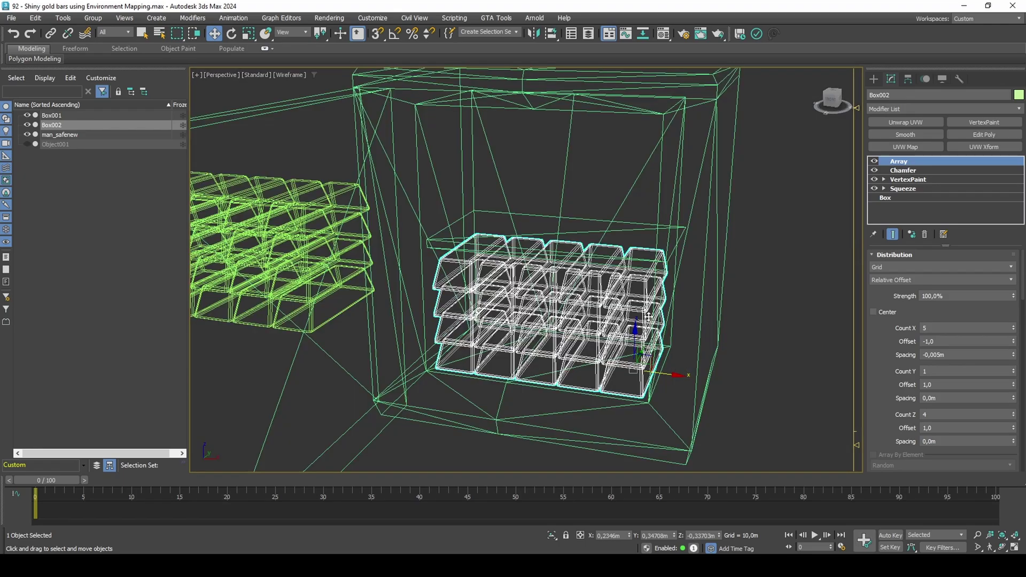
pyautogui.press('s')
pyautogui.moveTo(635, 340)
pyautogui.keyDown('shift'); pyautogui.mouseDown()
pyautogui.moveTo(692, 261)
pyautogui.moveTo(682, 224)
pyautogui.mouseUp(); pyautogui.keyUp('shift')
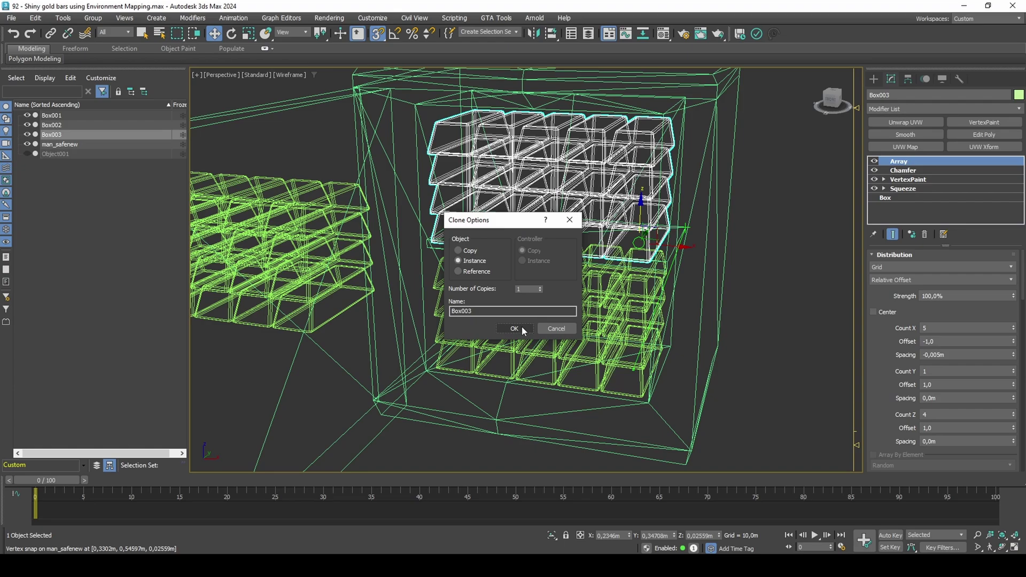
pyautogui.click(458, 250)
pyautogui.click(514, 329)
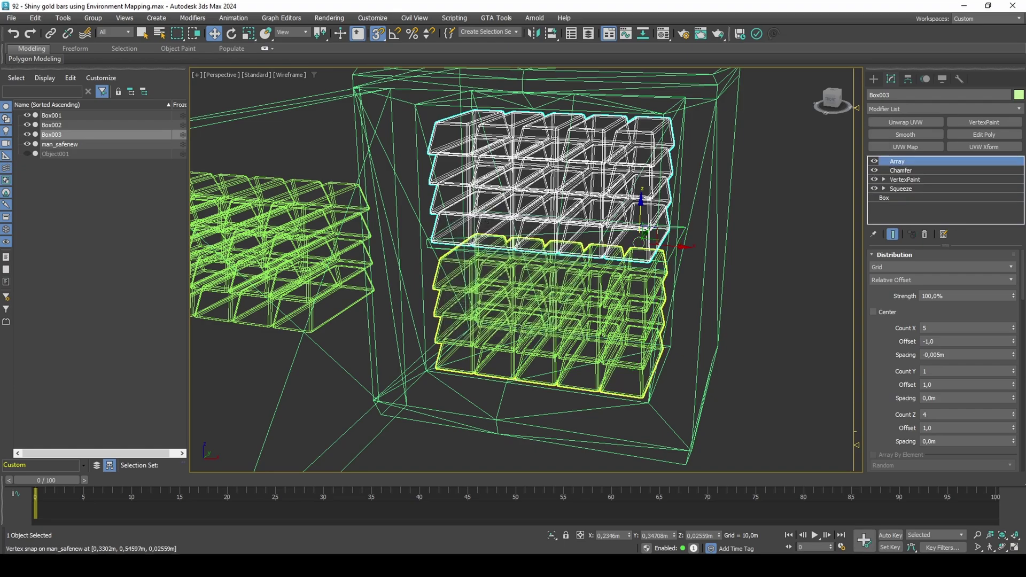
pyautogui.press('F3')
pyautogui.press('s')
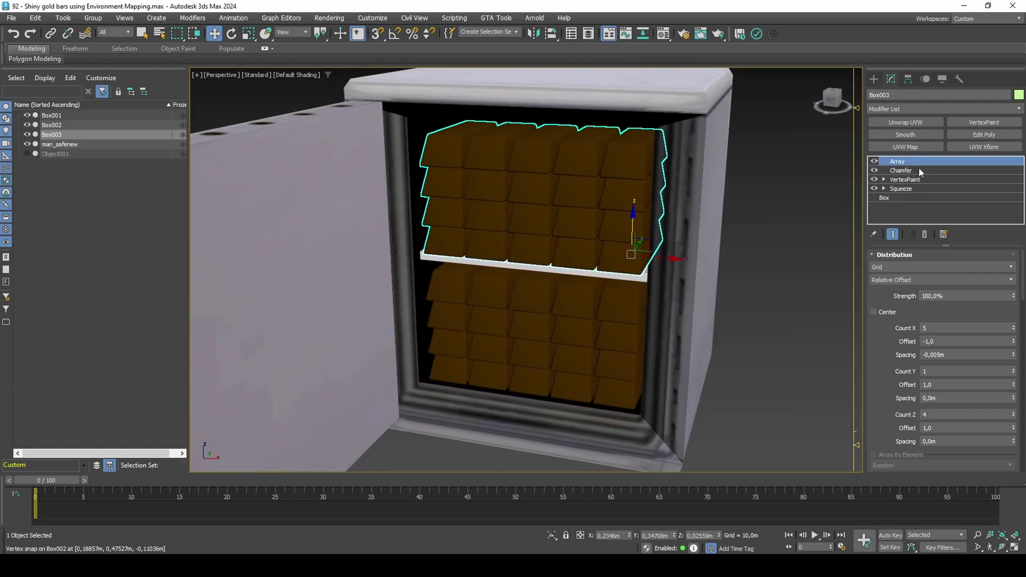
# - Remove the Array, Chamfer, VertexPaint and Squeeze modifiers from the upper copy, leaving only the base box
pyautogui.click(923, 234)
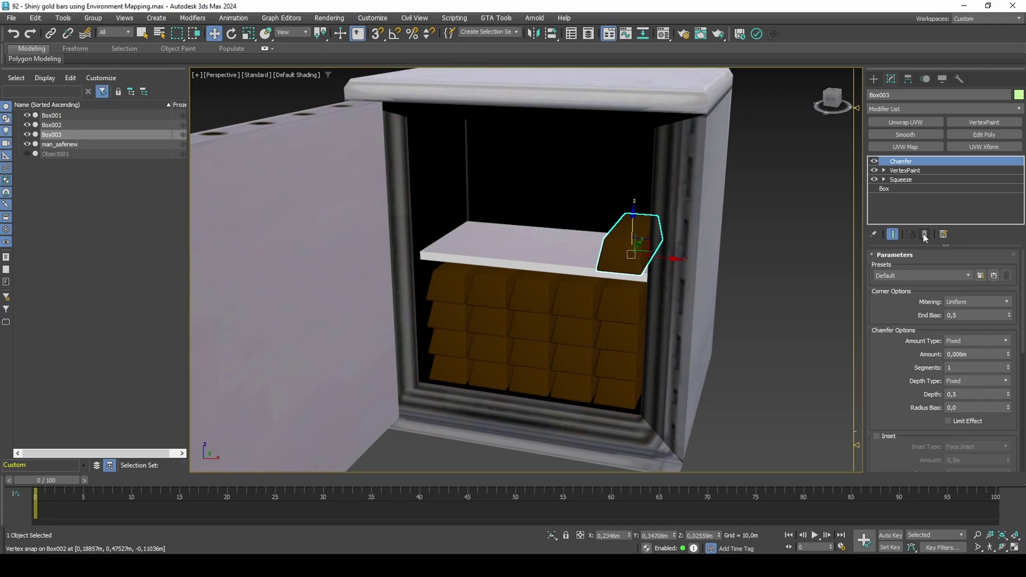
pyautogui.keyDown('shift'); pyautogui.click(918, 180); pyautogui.keyUp('shift')
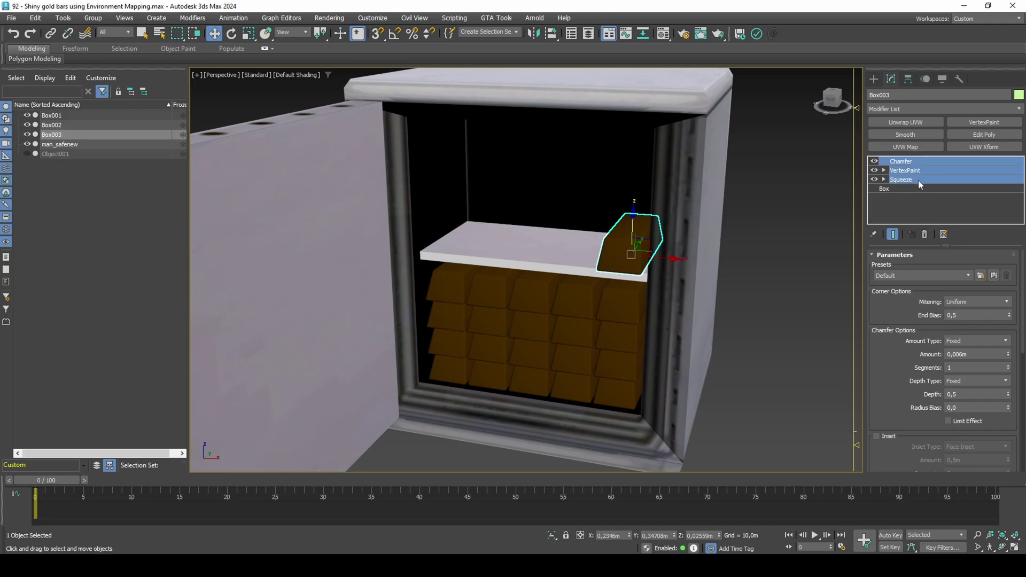
pyautogui.rightClick(918, 181)
pyautogui.click(906, 198)
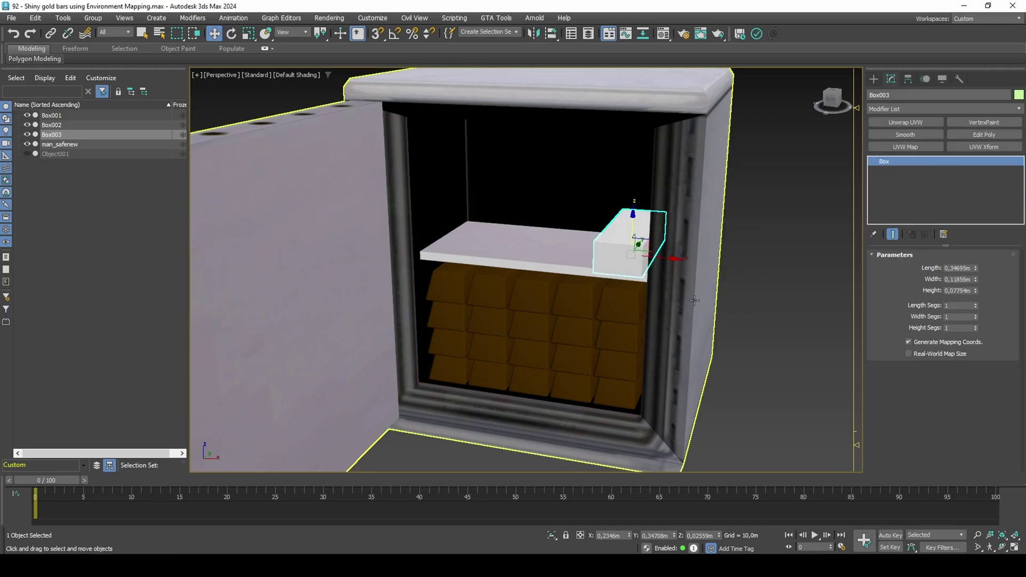
# - Copy the Chamfer, VertexPaint and Squeeze modifiers from the lower stack and paste them as instances onto the shelf box
pyautogui.click(623, 328)
pyautogui.click(910, 172)
pyautogui.keyDown('shift'); pyautogui.click(911, 189); pyautogui.keyUp('shift')
pyautogui.rightClick(912, 191)
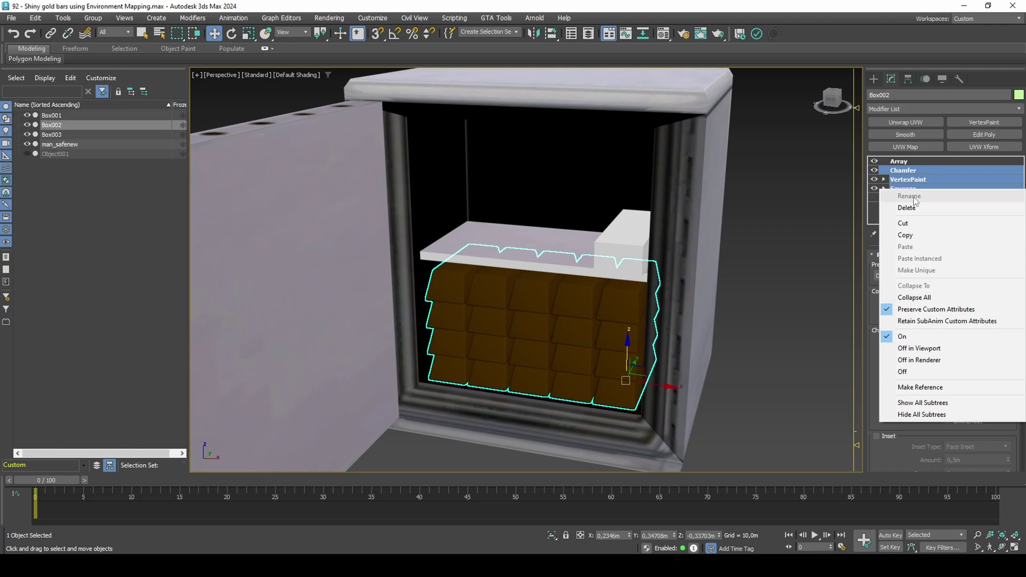
pyautogui.click(908, 234)
pyautogui.click(912, 170)
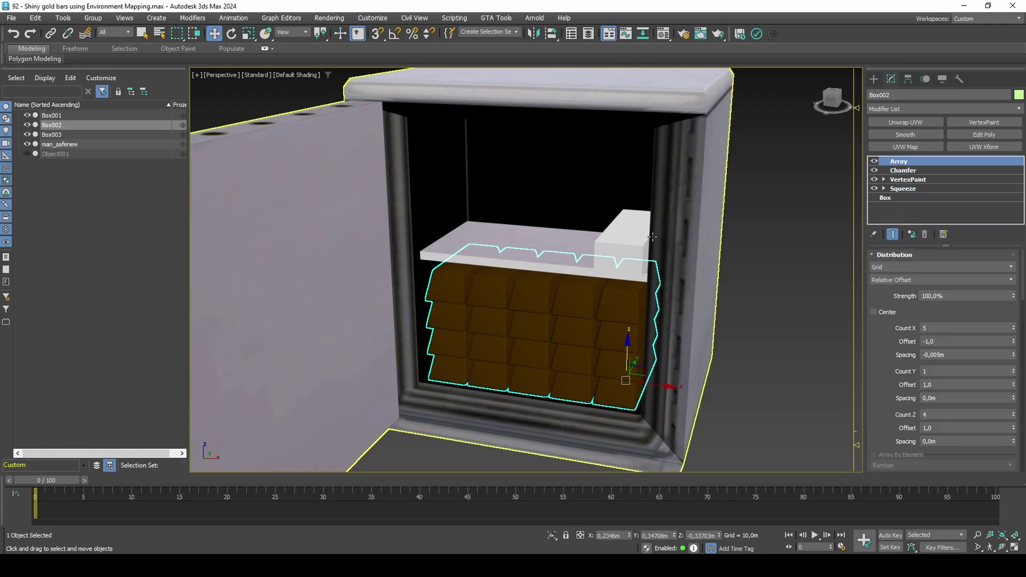
pyautogui.click(625, 245)
pyautogui.rightClick(937, 160)
pyautogui.click(955, 181)
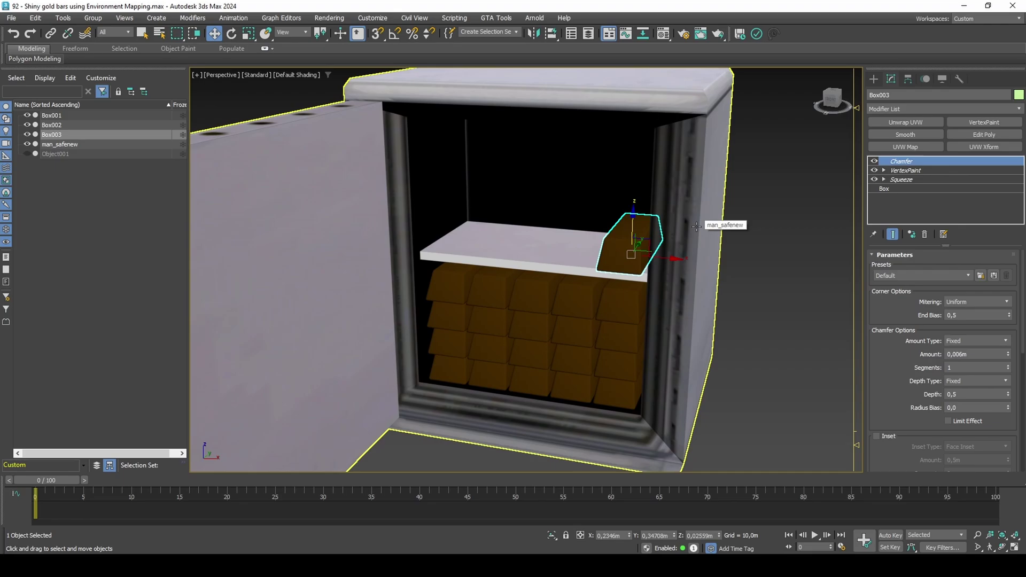
# - Clone the shelf bar as an instance across the shelf, rotate the clone about -58° around Z, and rotate the original sideways too
pyautogui.moveTo(652, 264)
pyautogui.keyDown('shift'); pyautogui.mouseDown()
pyautogui.moveTo(534, 255)
pyautogui.moveTo(453, 269)
pyautogui.mouseUp(); pyautogui.keyUp('shift')
pyautogui.click(514, 328)
pyautogui.press('e')
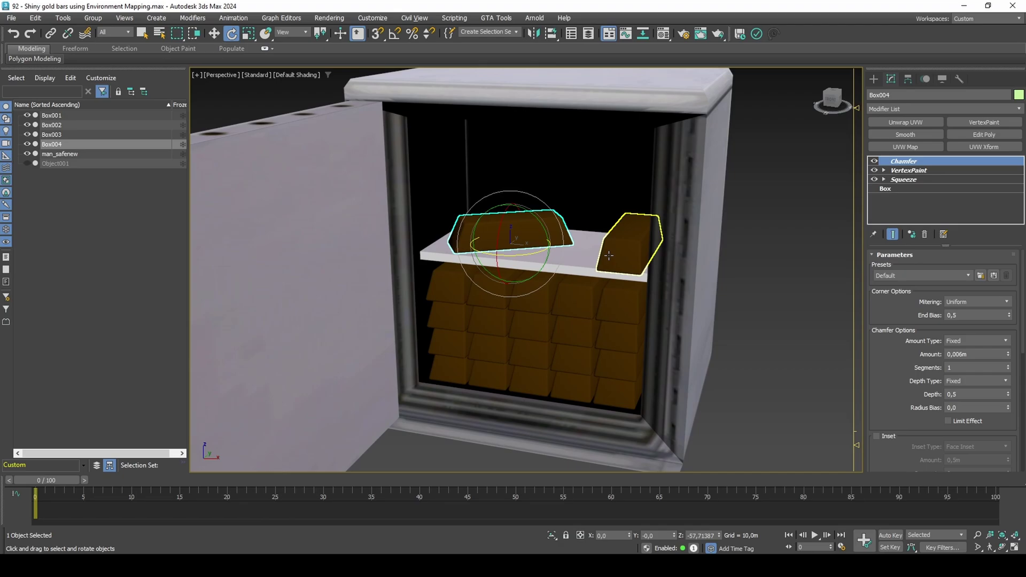
pyautogui.moveTo(636, 256); pyautogui.dragTo(682, 270)
# - Reposition the two rotated bars so they lie loosely side by side within the shelf
pyautogui.scroll(3, 633, 245)
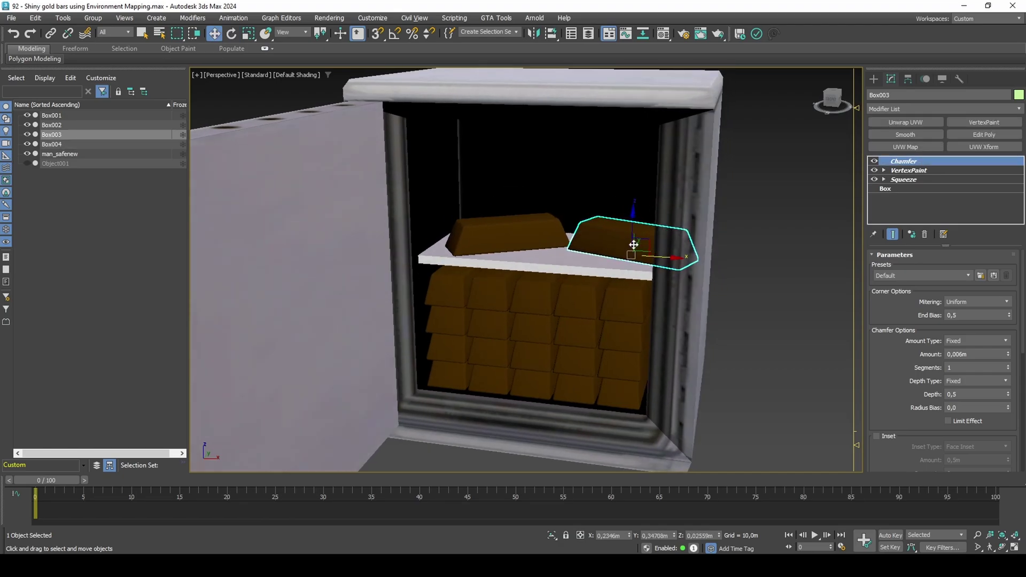
pyautogui.press('w')
pyautogui.moveTo(607, 261); pyautogui.dragTo(595, 256)
pyautogui.keyDown('alt'); pyautogui.moveTo(595, 257); pyautogui.dragTo(603, 264, button='middle'); pyautogui.keyUp('alt')
pyautogui.moveTo(485, 231); pyautogui.dragTo(472, 230)
pyautogui.moveTo(472, 230)
pyautogui.keyDown('alt'); pyautogui.mouseDown(button='middle')
pyautogui.moveTo(493, 250)
pyautogui.moveTo(475, 241)
pyautogui.mouseUp(button='middle'); pyautogui.keyUp('alt')
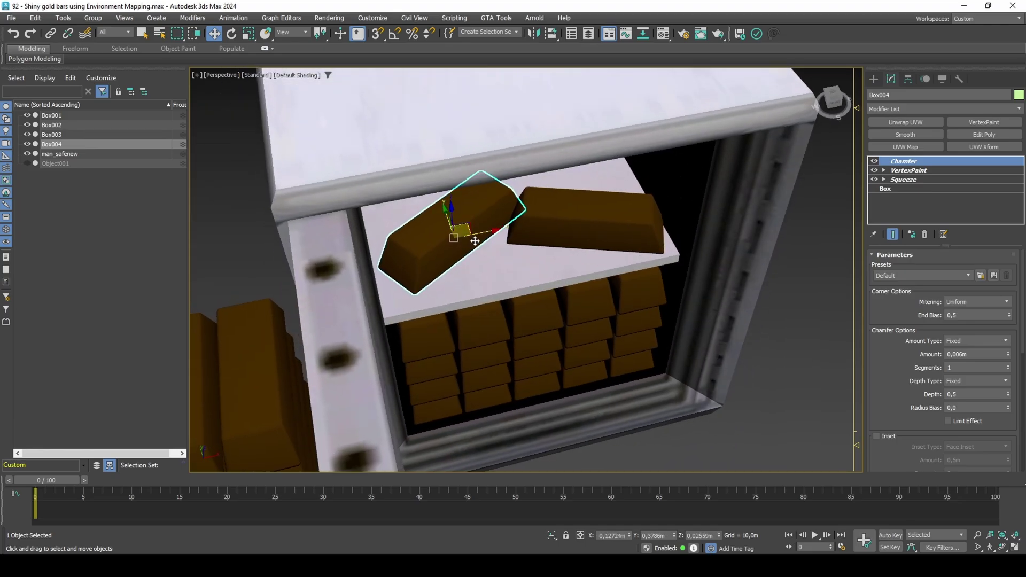
pyautogui.moveTo(467, 229); pyautogui.dragTo(457, 225)
pyautogui.keyDown('alt'); pyautogui.moveTo(457, 224); pyautogui.dragTo(445, 199, button='middle'); pyautogui.keyUp('alt')
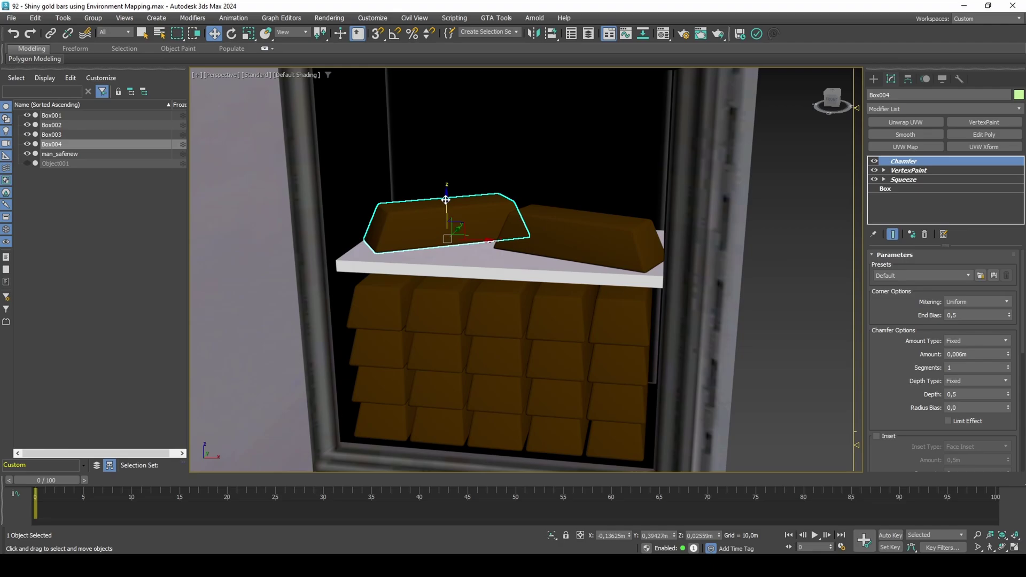
# - Set the 01 - Default material's effect to rpMATFXEFFECTENVMAP, with gold128.png from the Extra contents folder as environment map at 0.7
pyautogui.press('m')
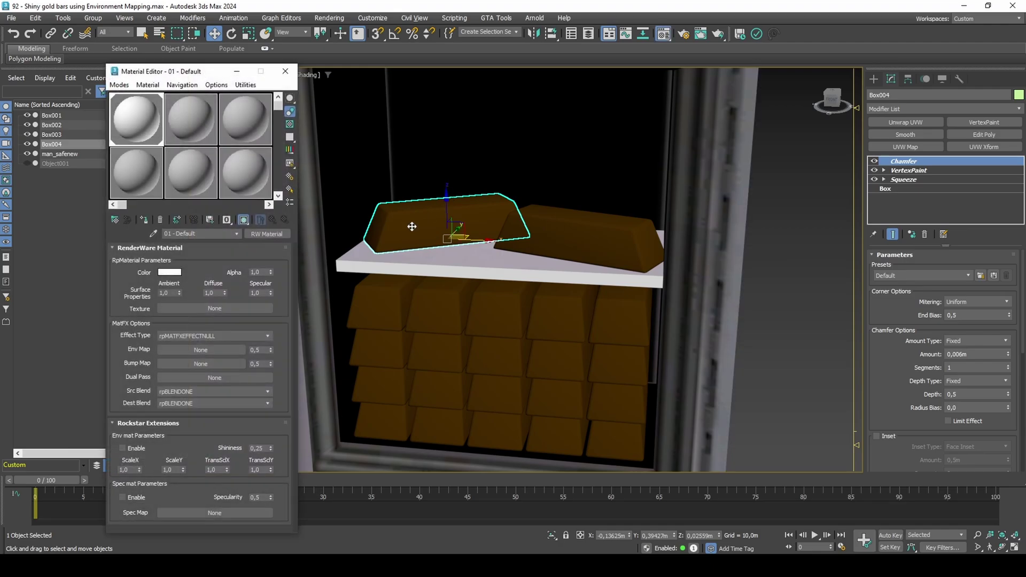
pyautogui.hotkey('alt', 'Tab')
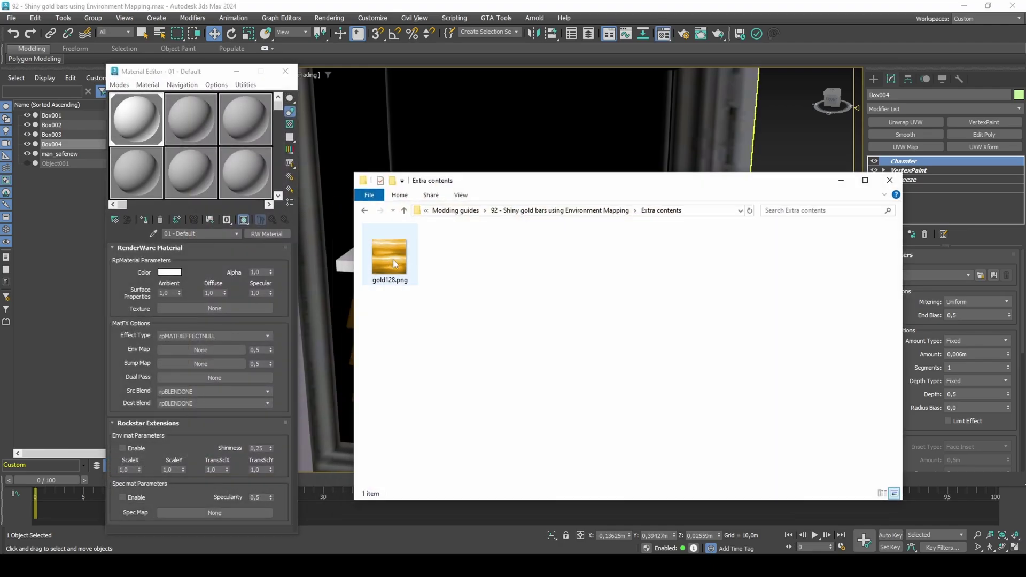
pyautogui.moveTo(393, 264); pyautogui.dragTo(203, 350)
pyautogui.click(214, 337)
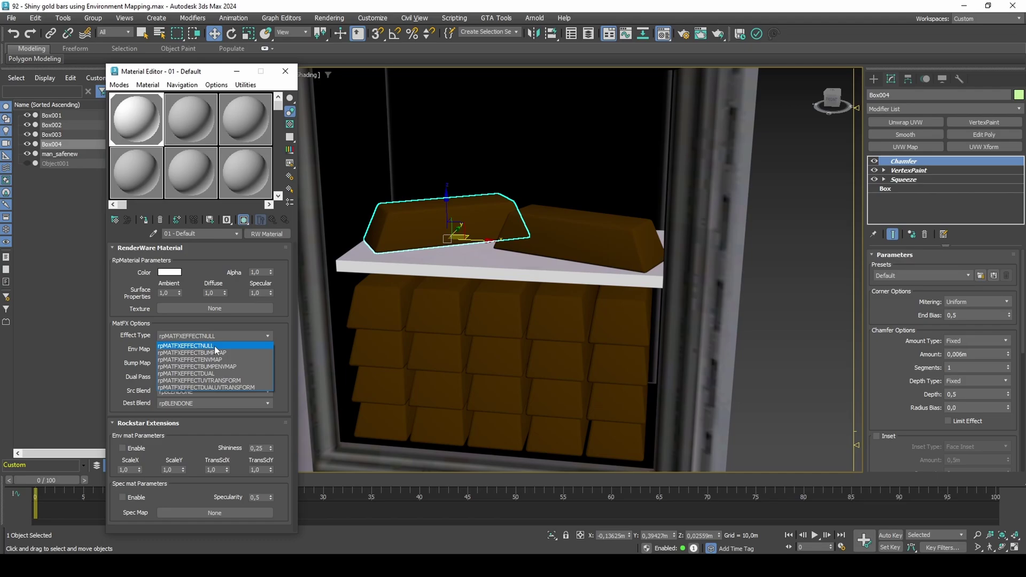
pyautogui.click(214, 359)
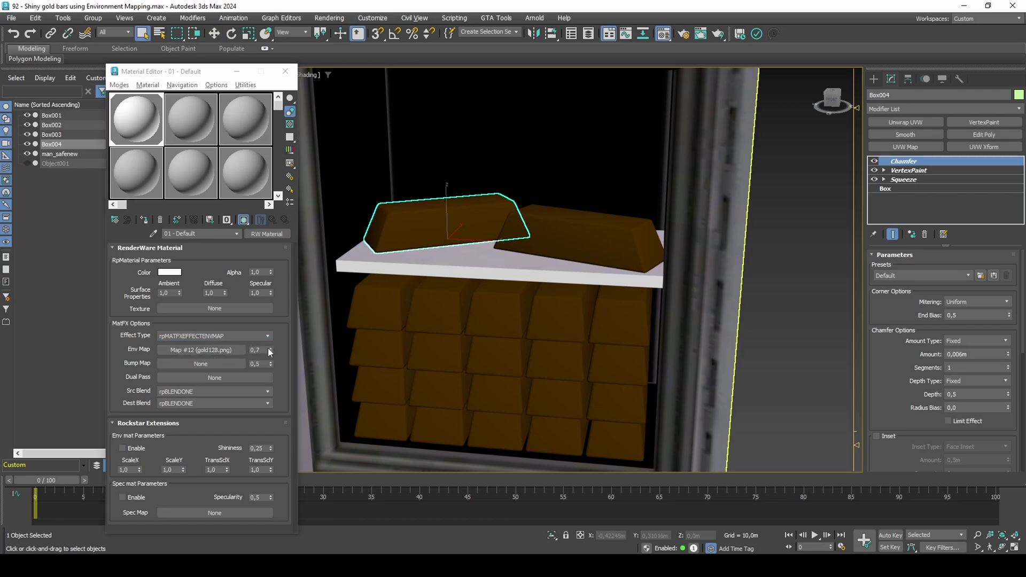
pyautogui.click(292, 72)
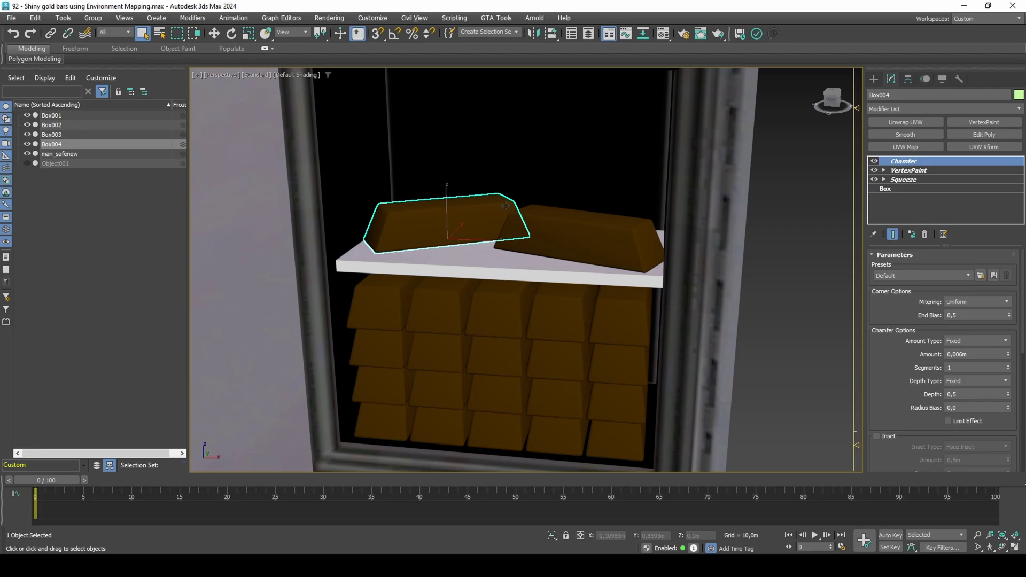
# - Take a snapshot of the two loose shelf bars and the lower bar stack to create separate mesh copies
pyautogui.keyDown('ctrl'); pyautogui.click(571, 237); pyautogui.keyUp('ctrl')
pyautogui.keyDown('ctrl'); pyautogui.click(490, 303); pyautogui.keyUp('ctrl')
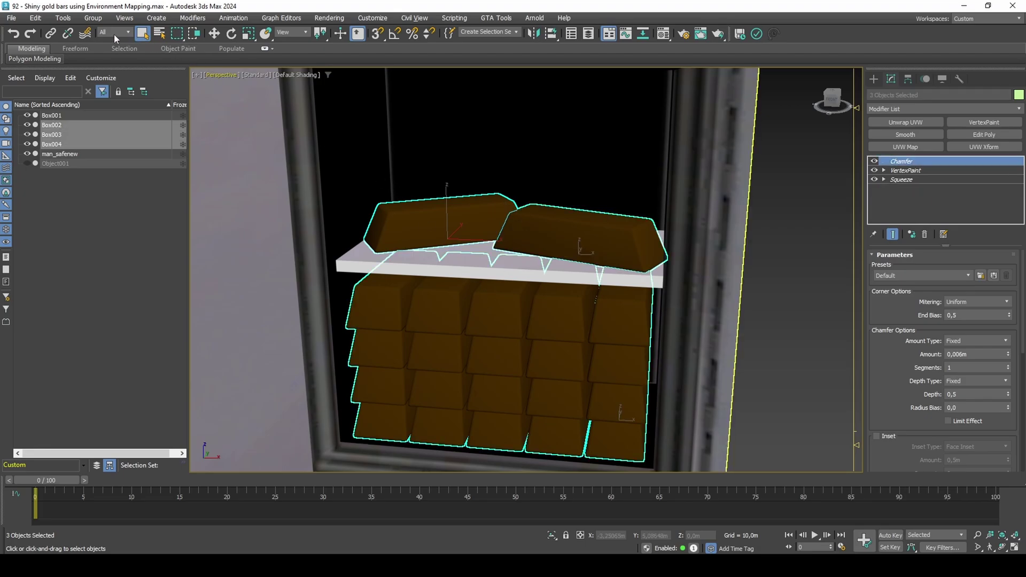
pyautogui.click(68, 22)
pyautogui.click(101, 260)
pyautogui.click(498, 344)
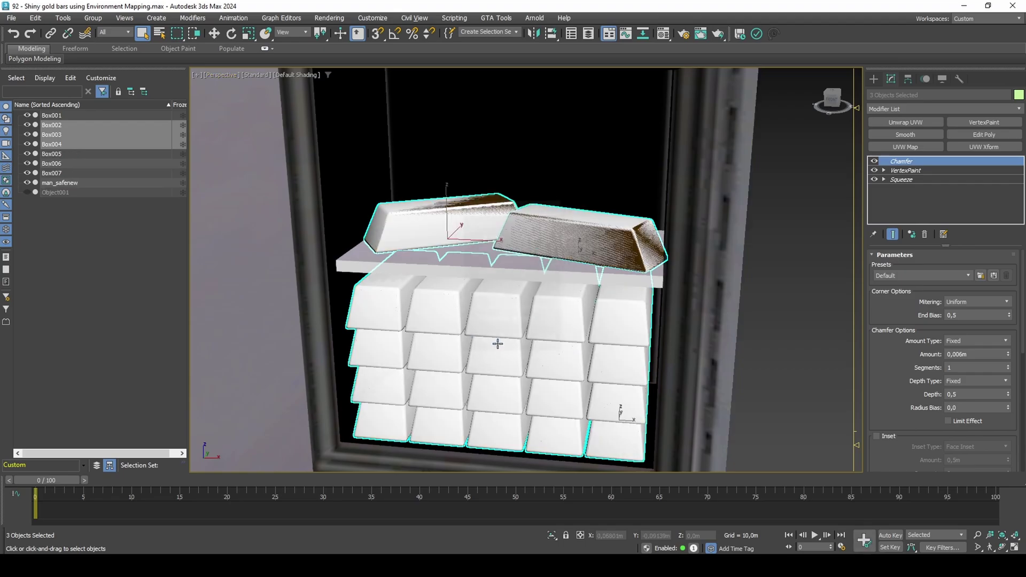
# - Collapse the snapshot meshes Box005, Box006 and Box007 into a single mesh object
pyautogui.click(83, 153)
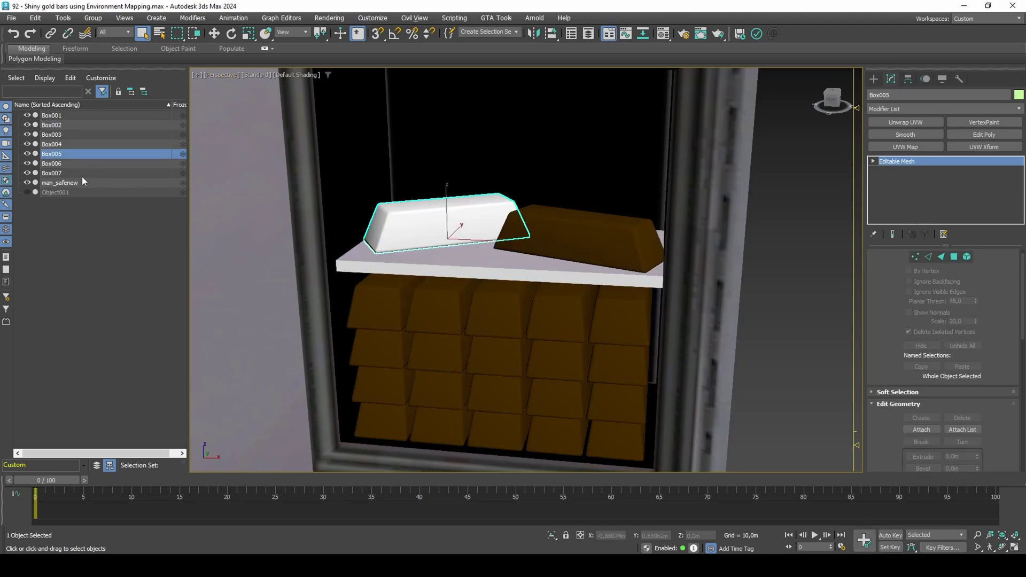
pyautogui.keyDown('shift'); pyautogui.click(81, 173); pyautogui.keyUp('shift')
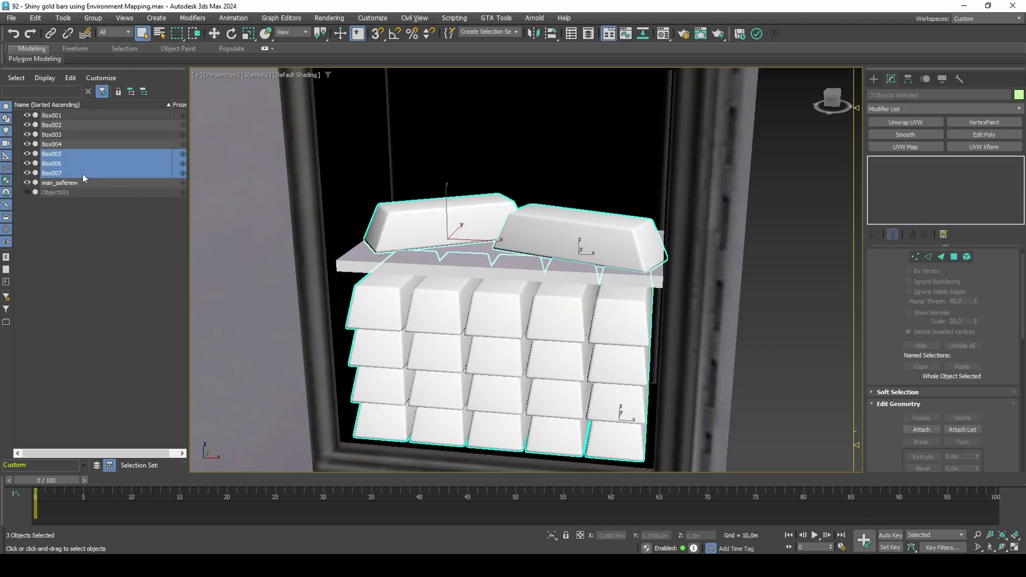
pyautogui.click(959, 79)
pyautogui.click(942, 153)
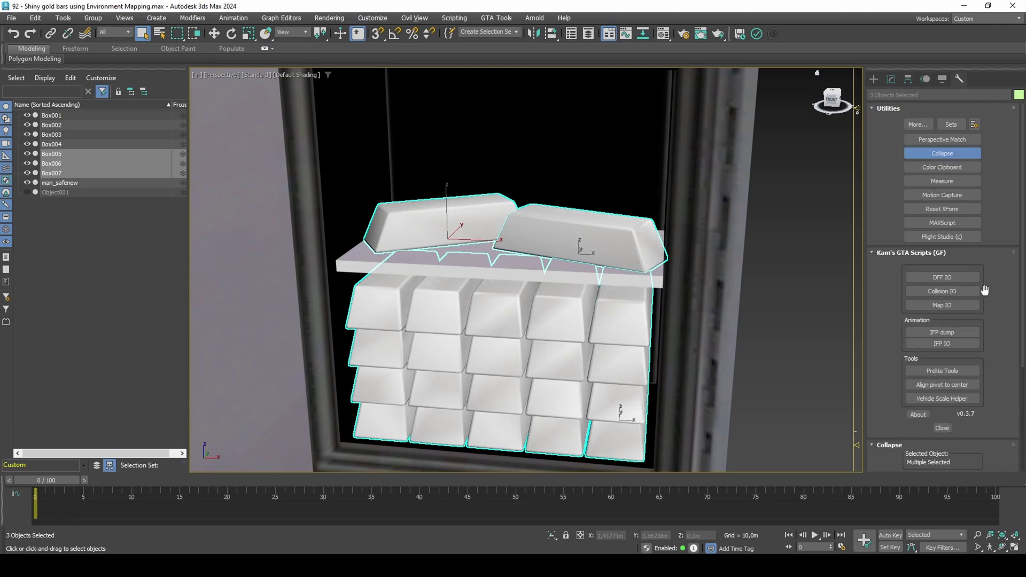
pyautogui.scroll(-5, 989, 326)
pyautogui.click(968, 369)
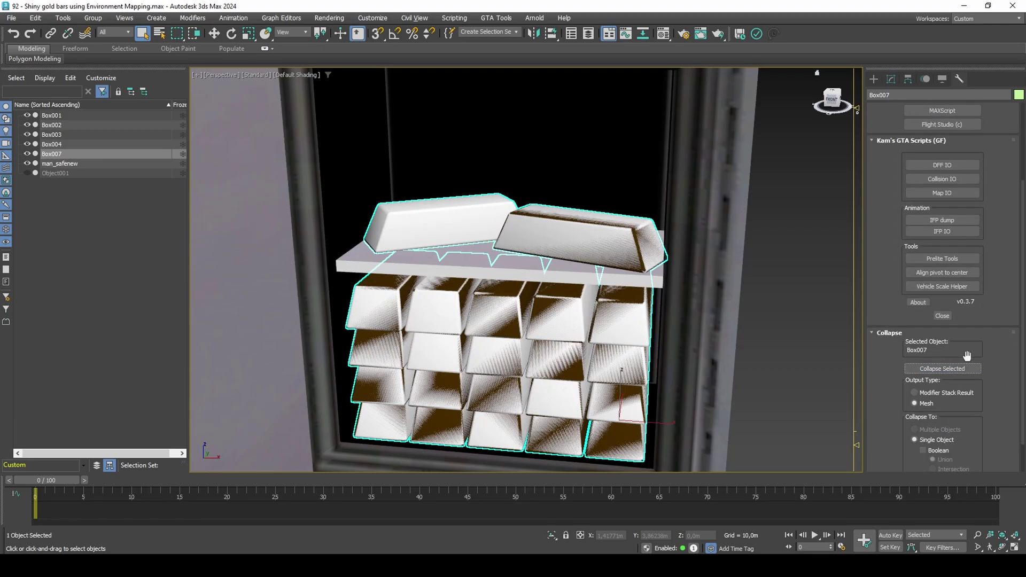
# - Attach the collapsed gold bar mesh to the man_safenew safe in its Edit Poly modifier
pyautogui.click(890, 79)
pyautogui.scroll(-8, 645, 271)
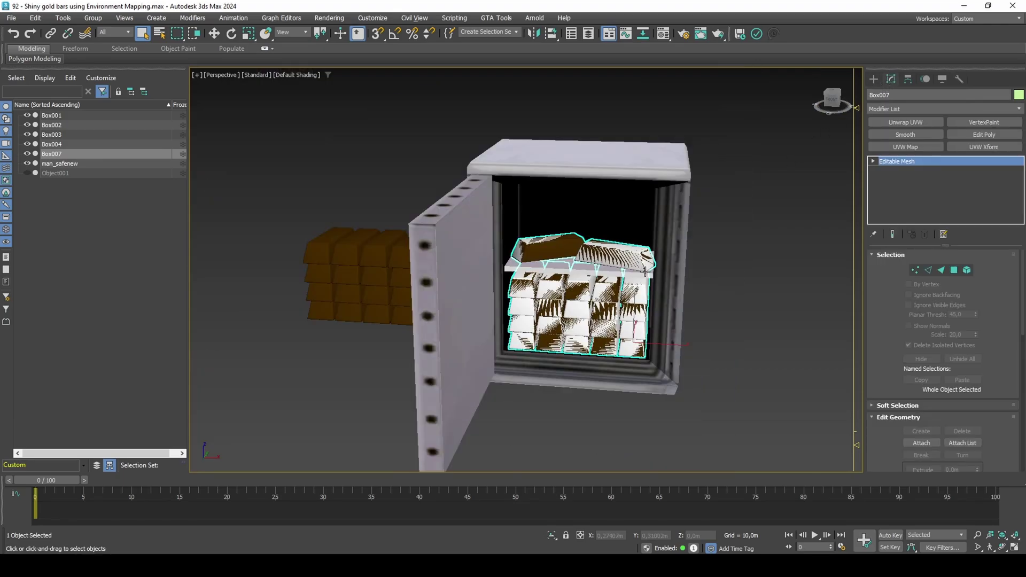
pyautogui.click(629, 229)
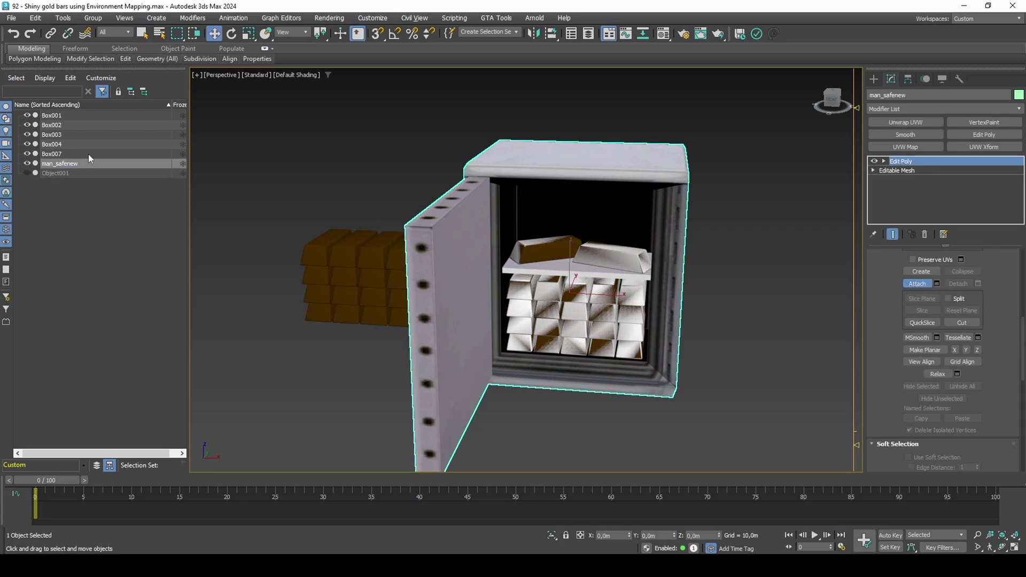
pyautogui.click(405, 251)
pyautogui.click(569, 268)
pyautogui.scroll(3, 596, 257)
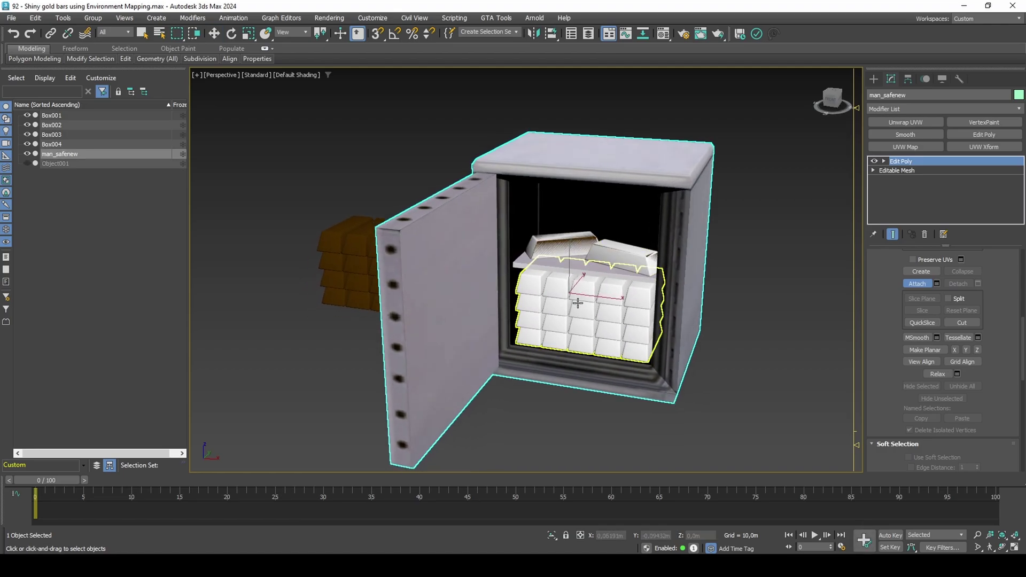
pyautogui.rightClick(581, 285)
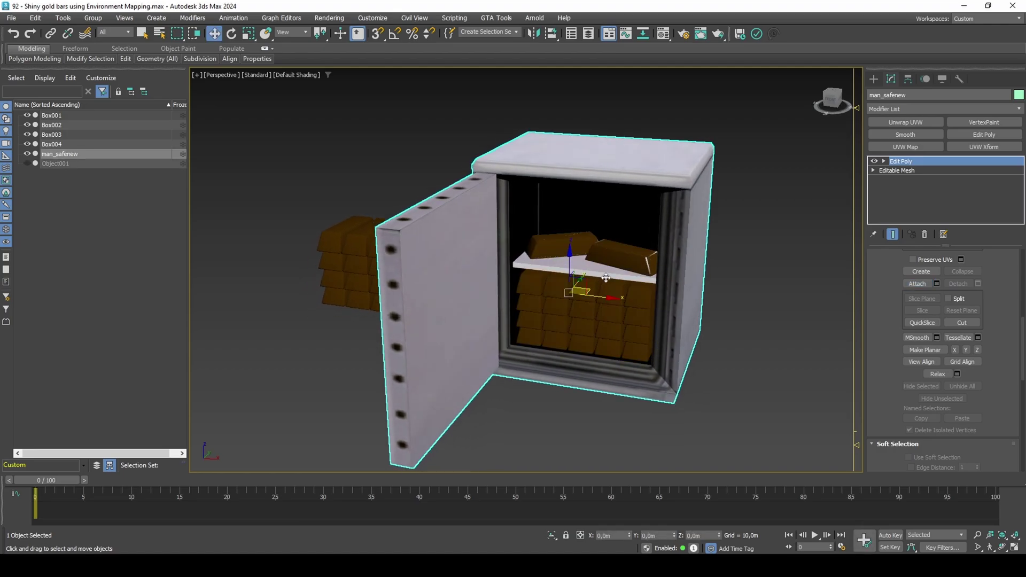
# - Isolate the safe and switch it to shaded vertex color display using a temporary VertexPaint modifier
pyautogui.click(552, 535)
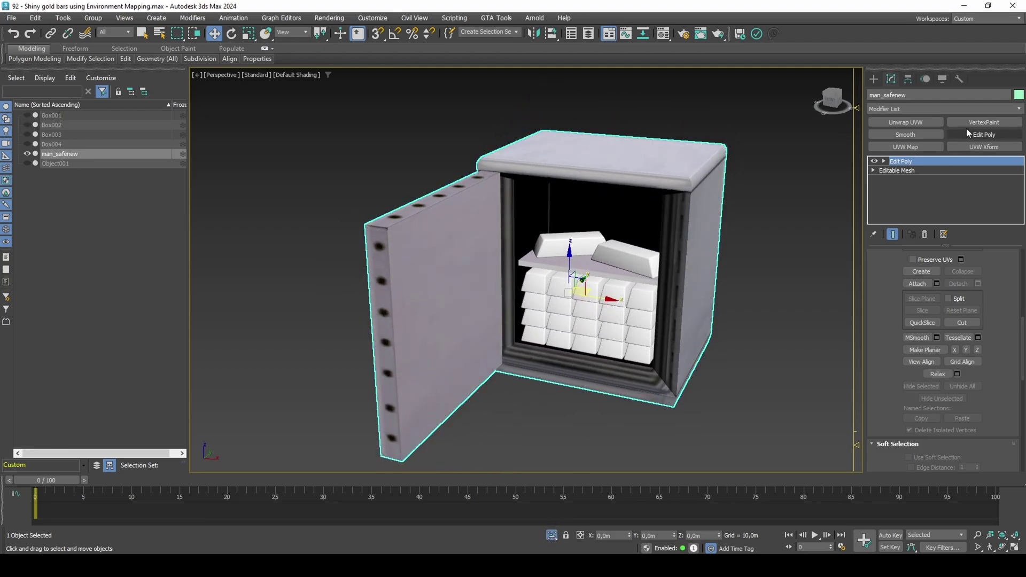
pyautogui.click(984, 122)
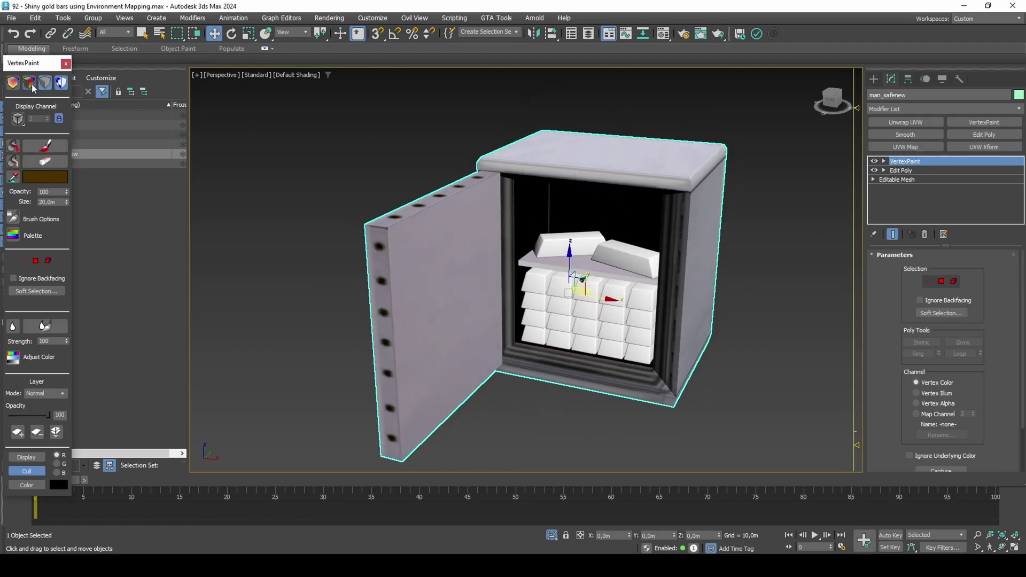
pyautogui.click(30, 82)
pyautogui.click(924, 235)
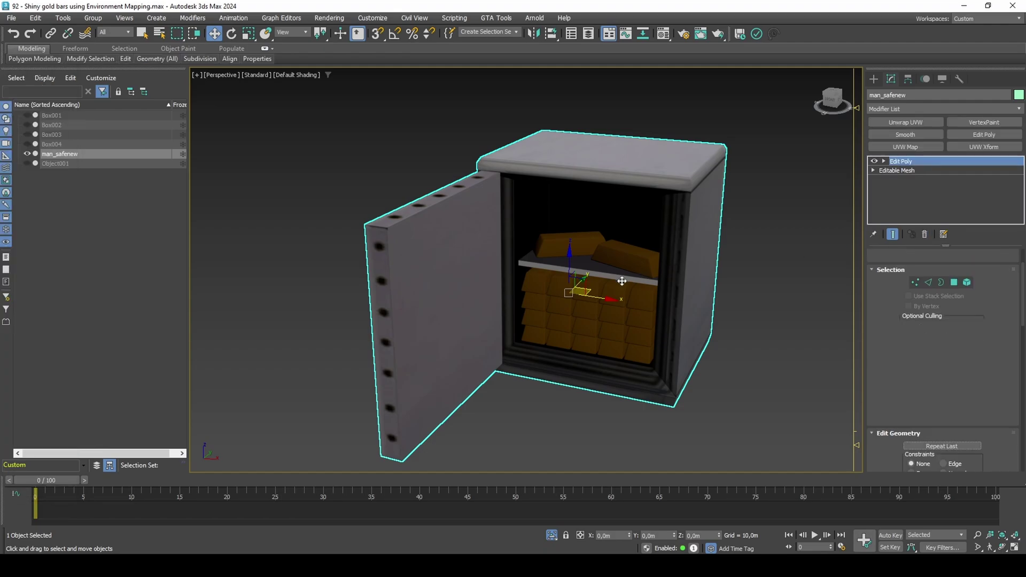
pyautogui.moveTo(618, 280)
pyautogui.keyDown('alt'); pyautogui.mouseDown(button='middle')
pyautogui.moveTo(671, 289)
pyautogui.moveTo(677, 319)
pyautogui.moveTo(614, 274)
pyautogui.mouseUp(button='middle'); pyautogui.keyUp('alt')
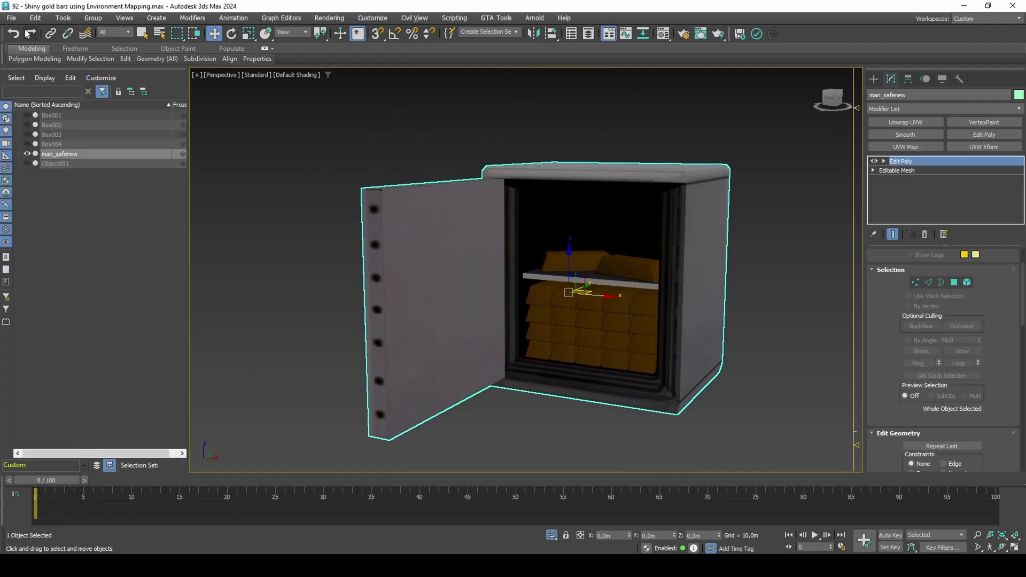
# - Leave isolation and export the selected safe as the RenderWare model model.dff in the Extra contents folder
pyautogui.click(11, 17)
pyautogui.moveTo(93, 190)
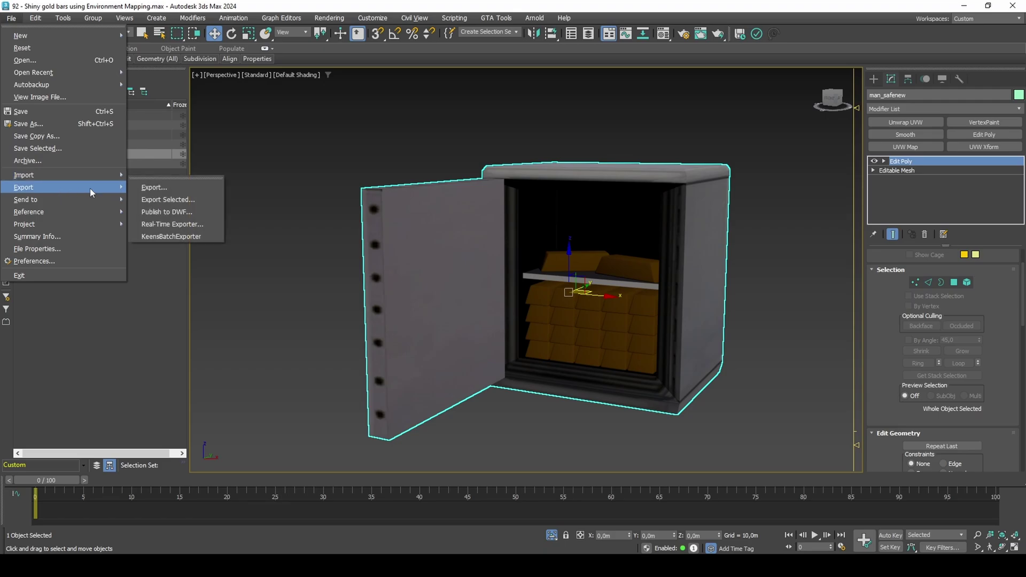
pyautogui.click(163, 178)
pyautogui.moveTo(162, 169); pyautogui.dragTo(104, 289)
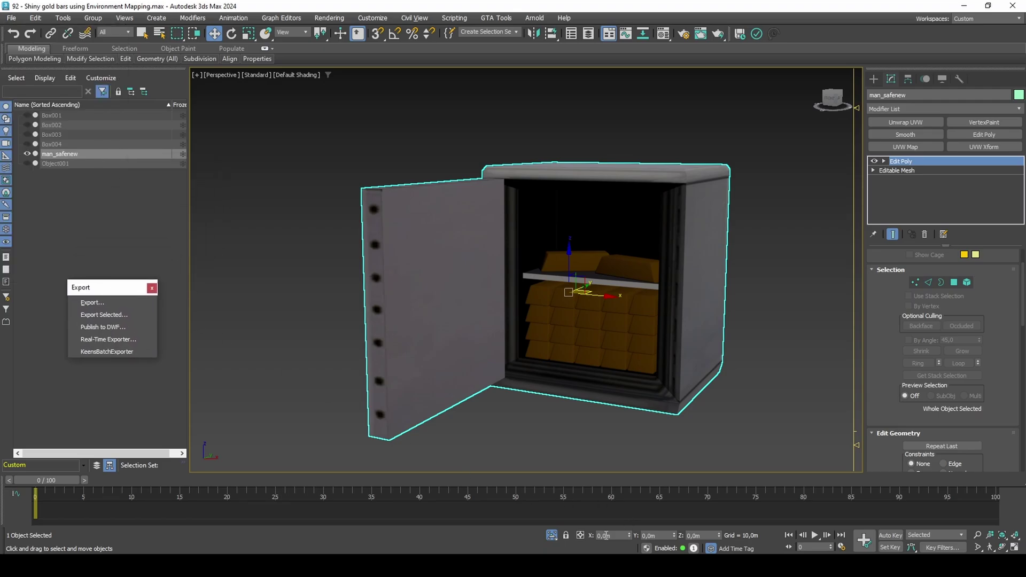
pyautogui.click(556, 537)
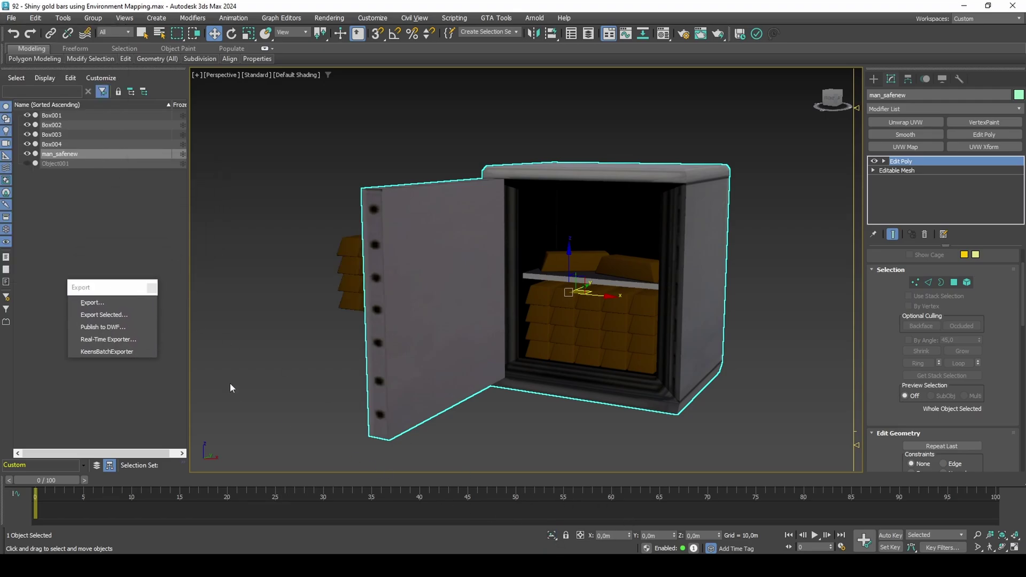
pyautogui.click(127, 314)
pyautogui.click(159, 349)
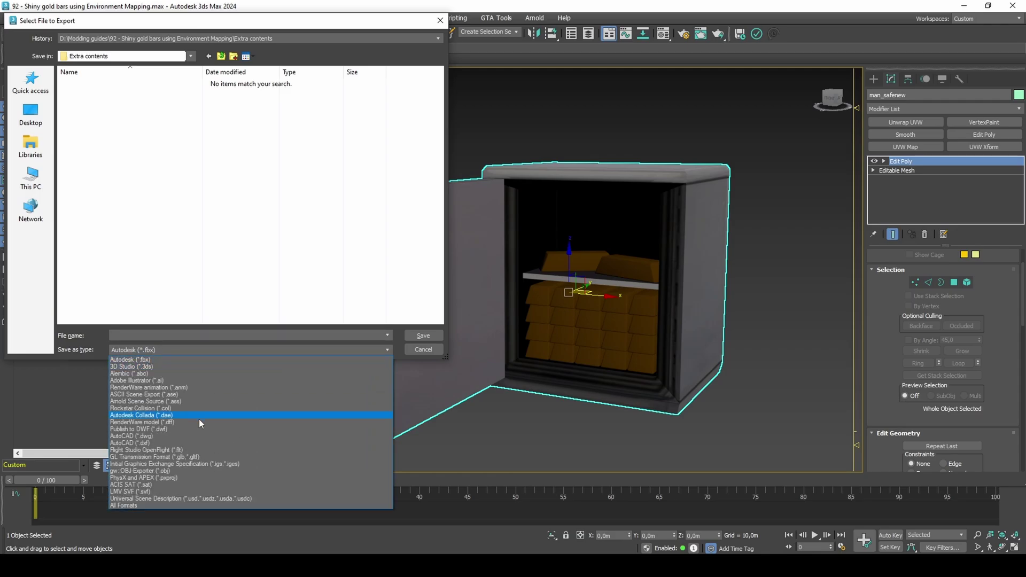
pyautogui.click(198, 420)
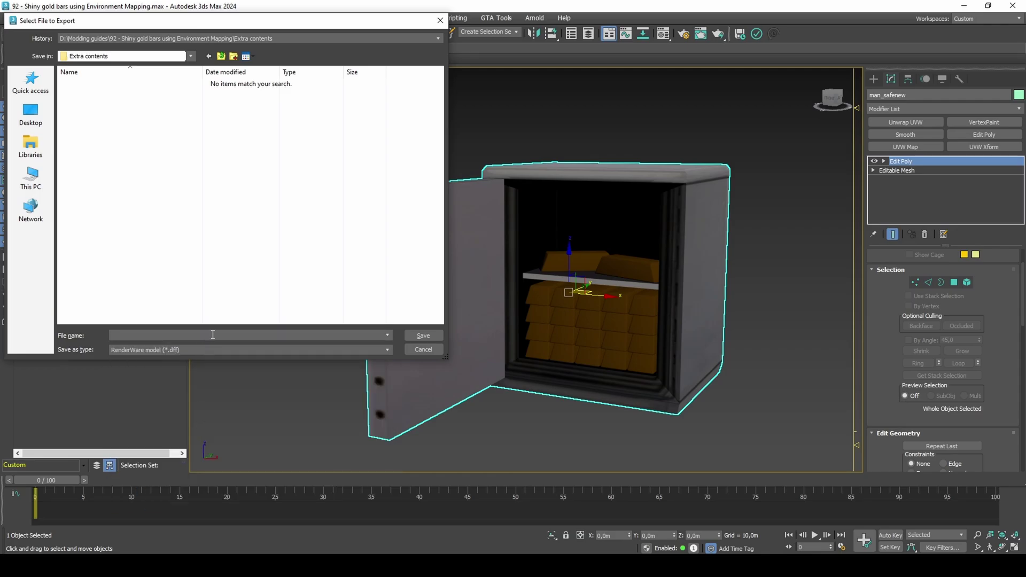
pyautogui.press('Return')
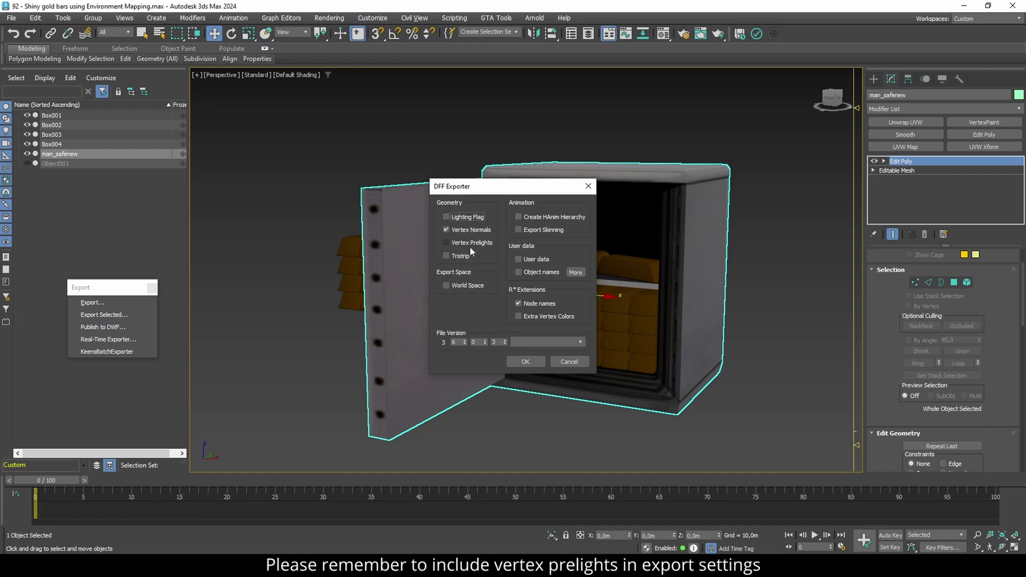
pyautogui.click(526, 362)
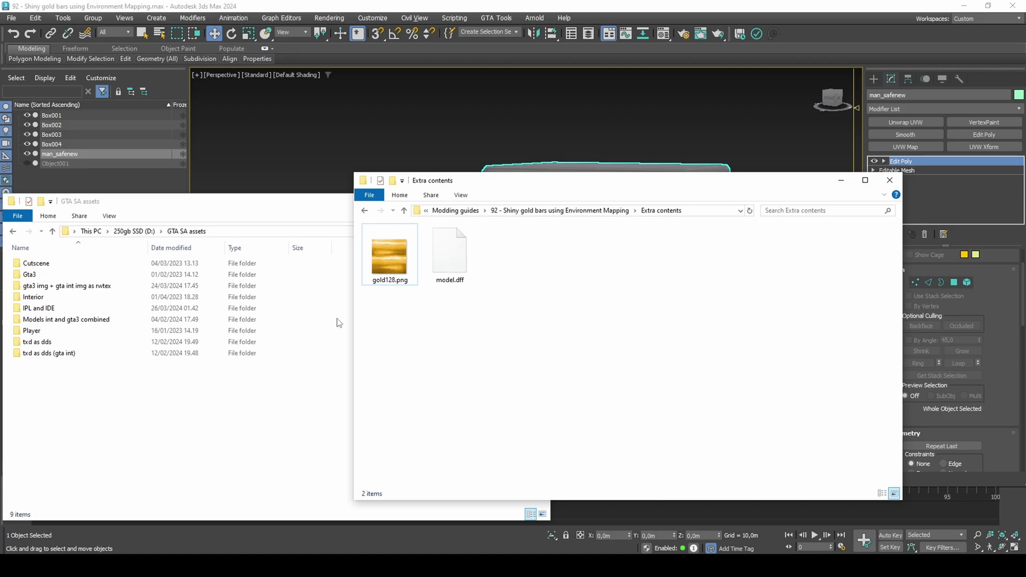
# - Search the GTA SA assets Interior folder for man_safe and copy man_safenew.col into the Extra contents folder
pyautogui.doubleClick(137, 297)
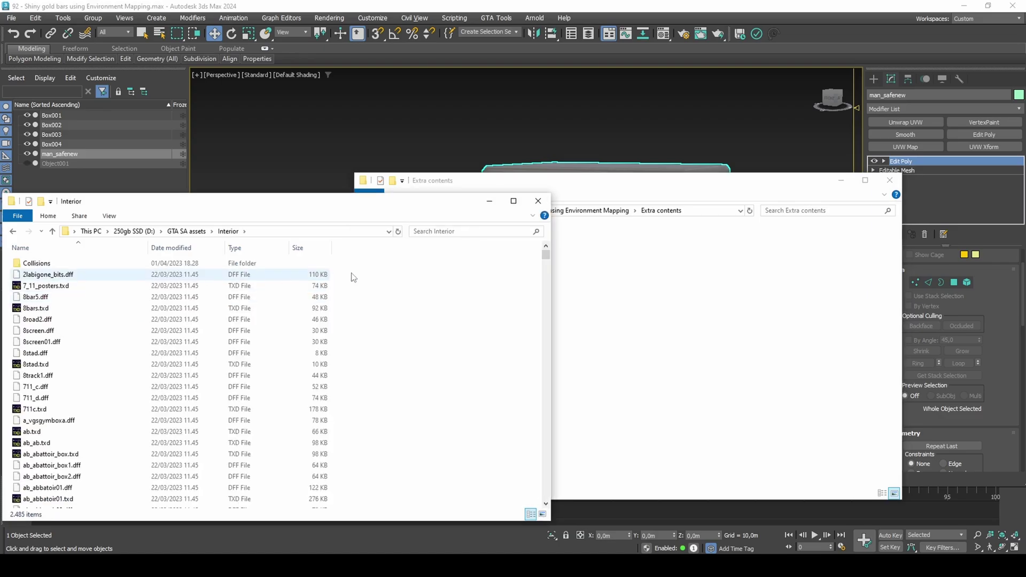
pyautogui.click(448, 232)
pyautogui.write('man')
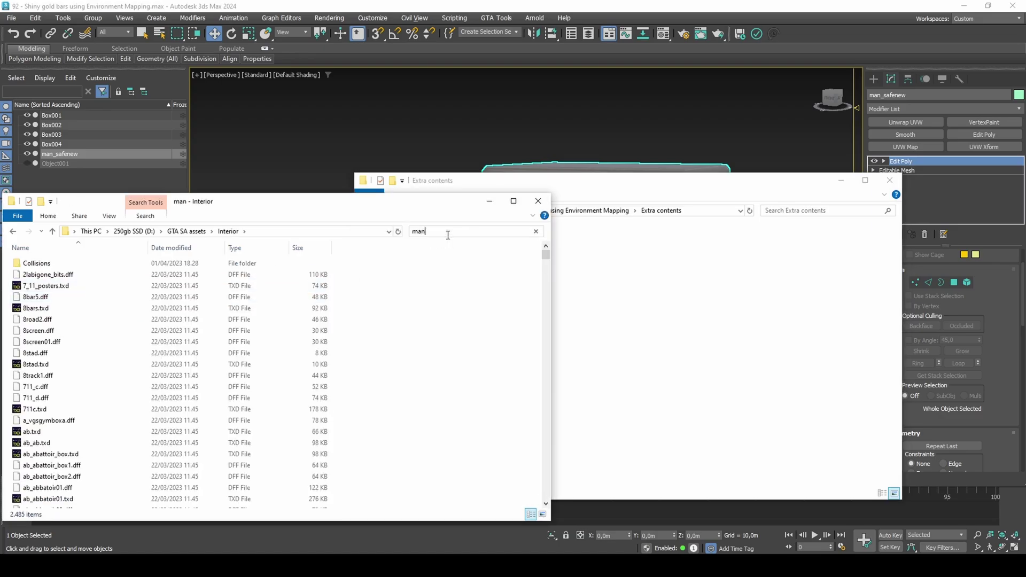
pyautogui.write('_sav')
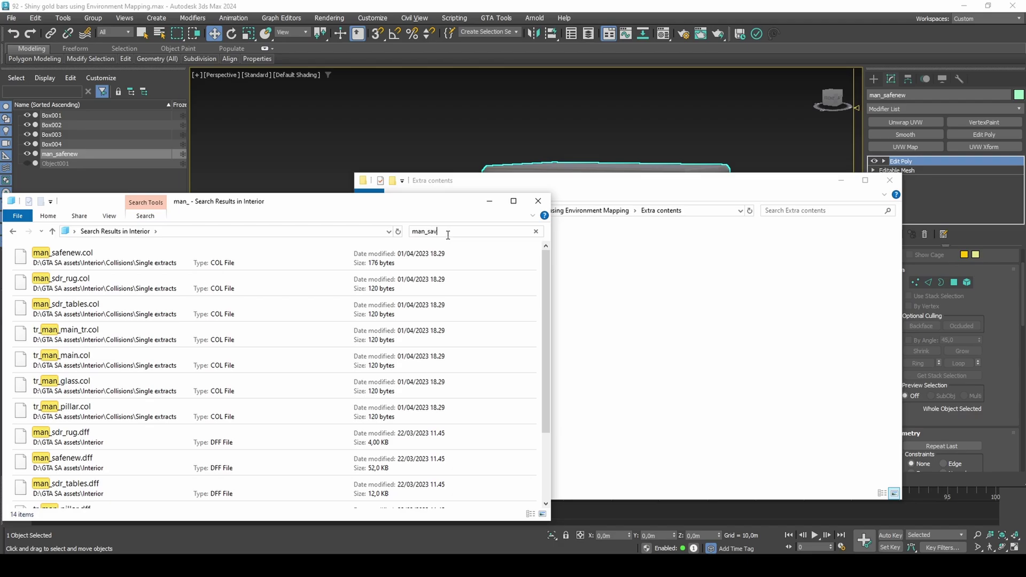
pyautogui.write('ee')
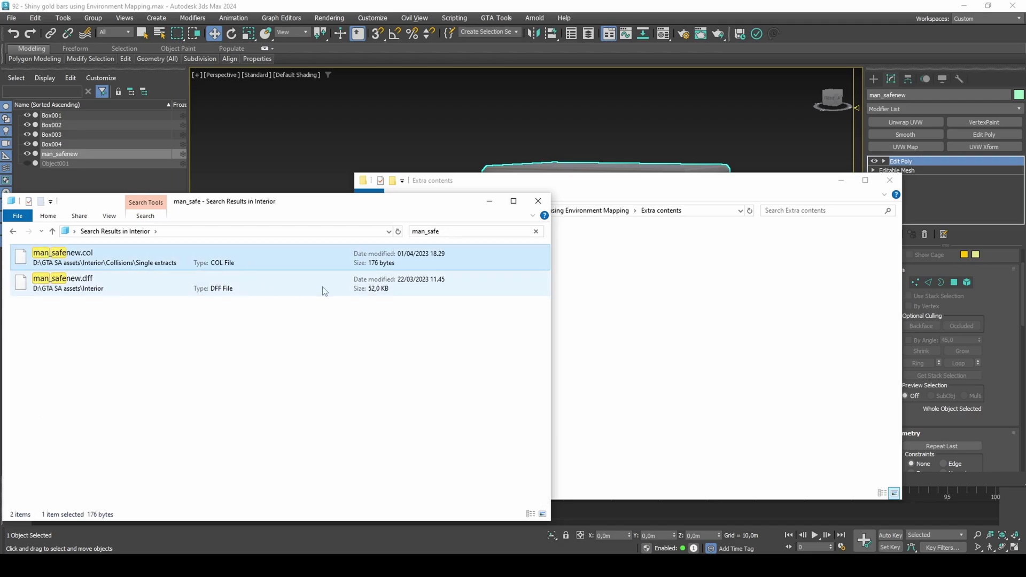
pyautogui.click(636, 291)
pyautogui.hotkey('ctrl', 'v')
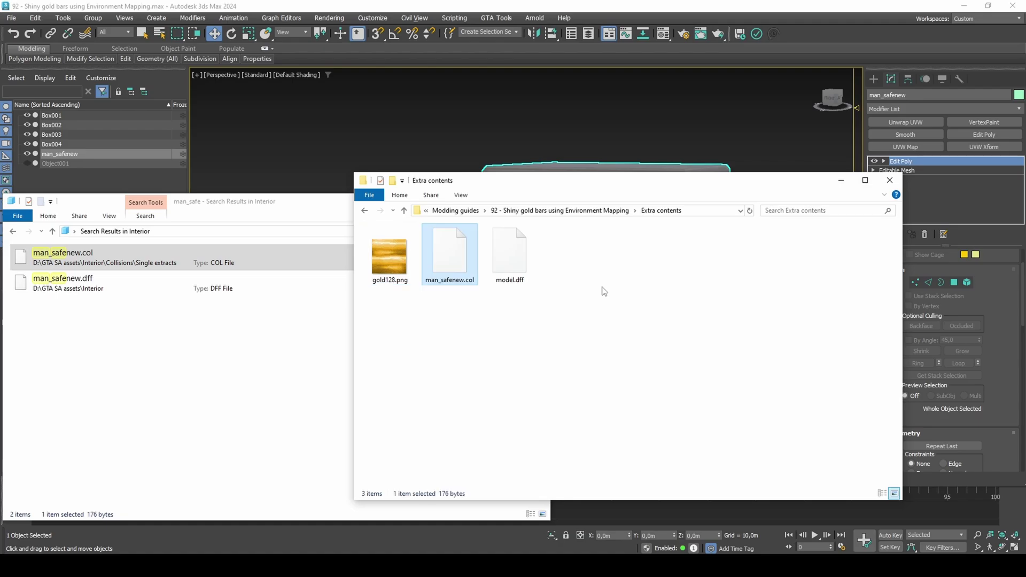
# - Search the Interior folder for kbmiscf and copy kbmiscfrn2.txd into the Extra contents folder
pyautogui.click(334, 333)
pyautogui.click(491, 231)
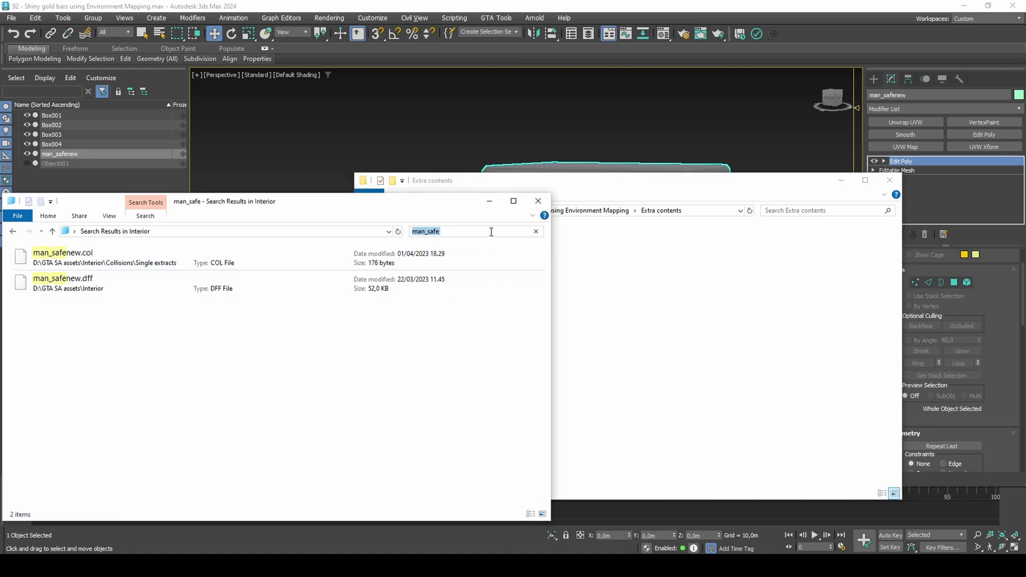
pyautogui.write('kbmiscf')
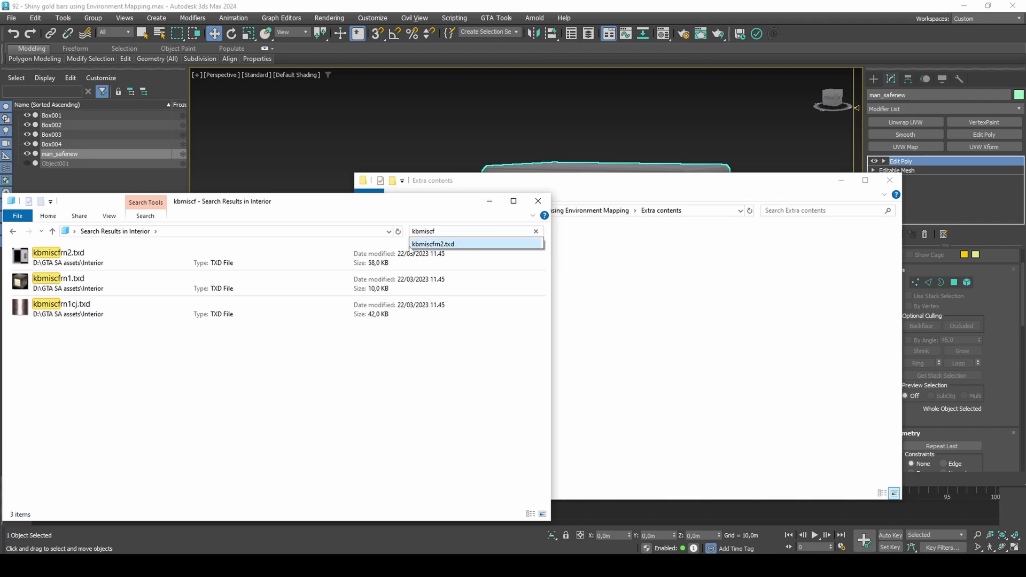
pyautogui.click(255, 261)
pyautogui.click(611, 309)
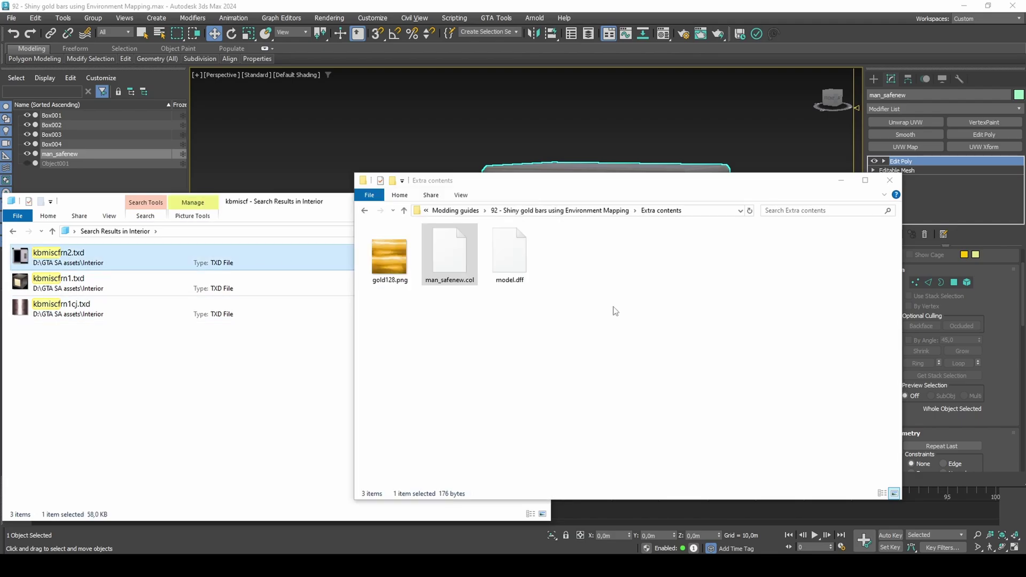
pyautogui.hotkey('ctrl', 'v')
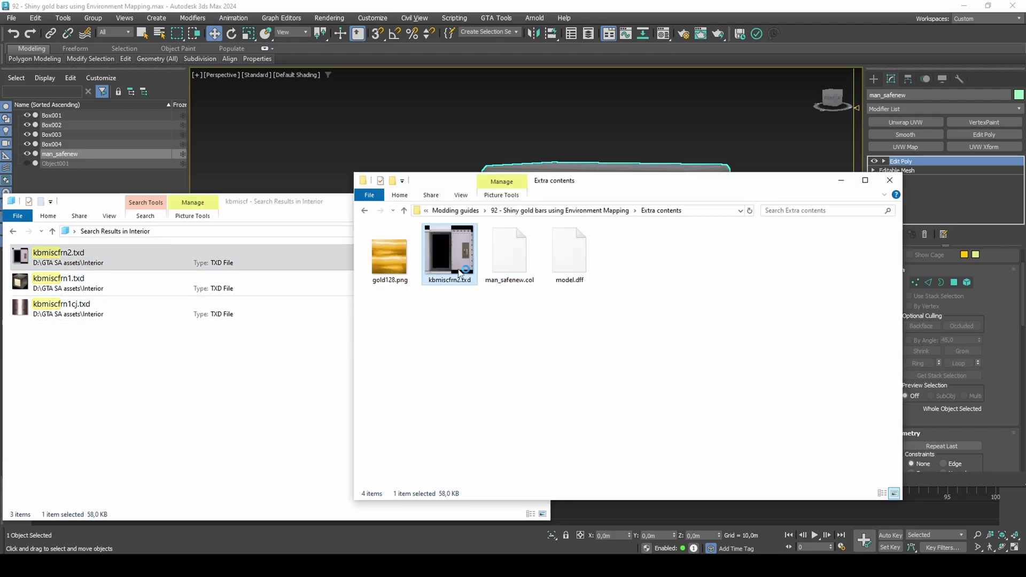
# - Open the copied kbmiscfrn2.txd in Magic.TXD and select the man_mny2 texture
pyautogui.click(382, 240)
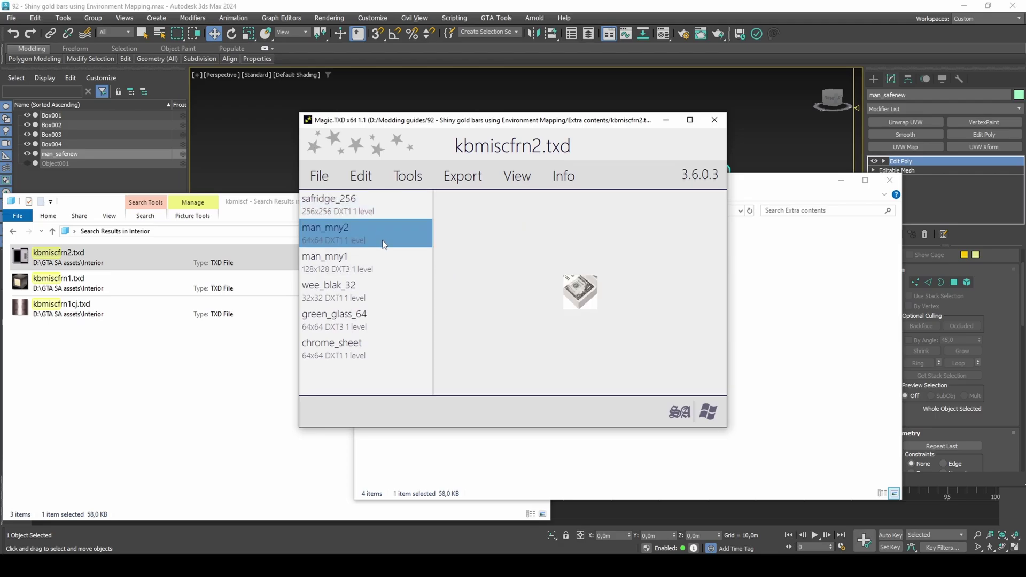